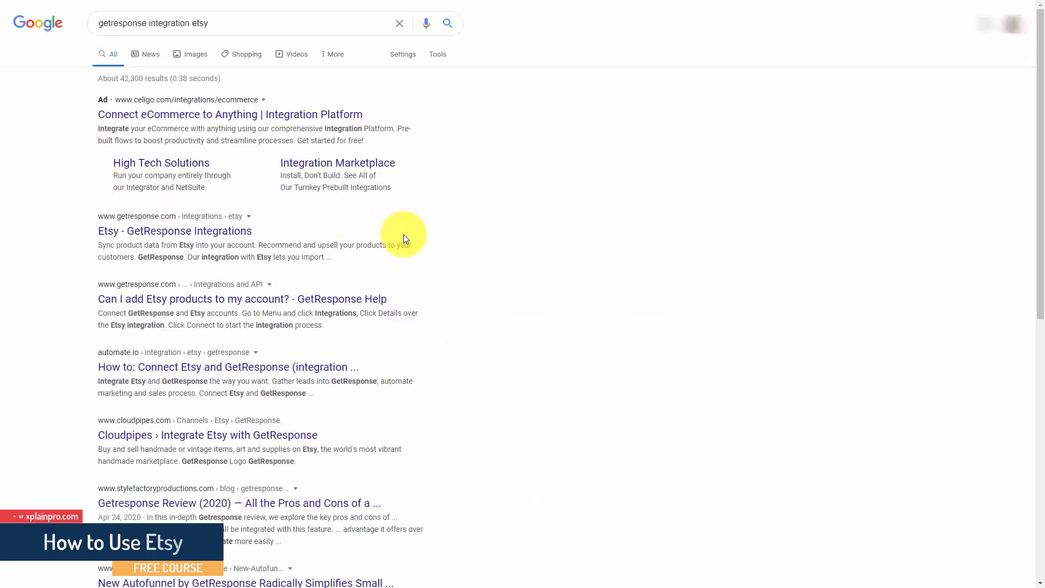
Open the Etsy - GetResponse Integrations search result to review it, and switch to the GetResponse contact lists
{"action": "left_click", "coordinate": [205, 234]}
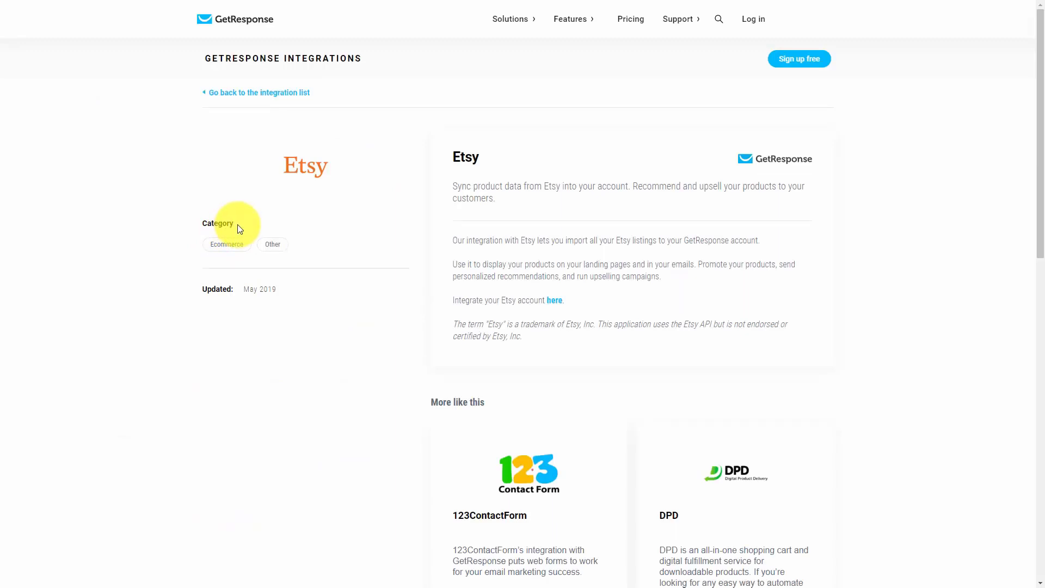
{"action": "key", "text": "ctrl+Tab"}
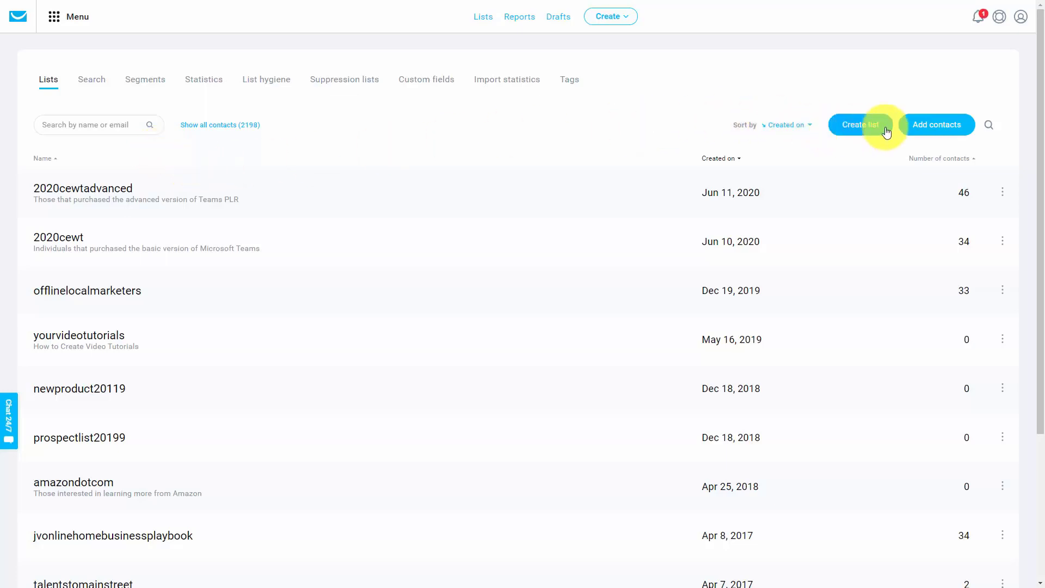
Create a new contact list named etsybuyers2020
{"action": "left_click", "coordinate": [847, 131]}
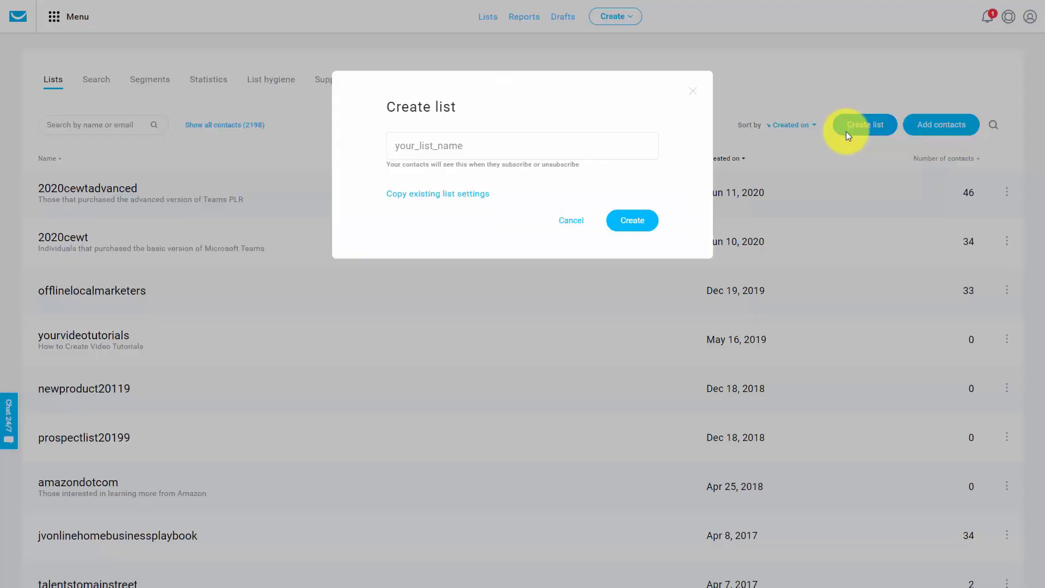
{"action": "type", "text": "etsybuyers2020"}
{"action": "left_click", "coordinate": [640, 222]}
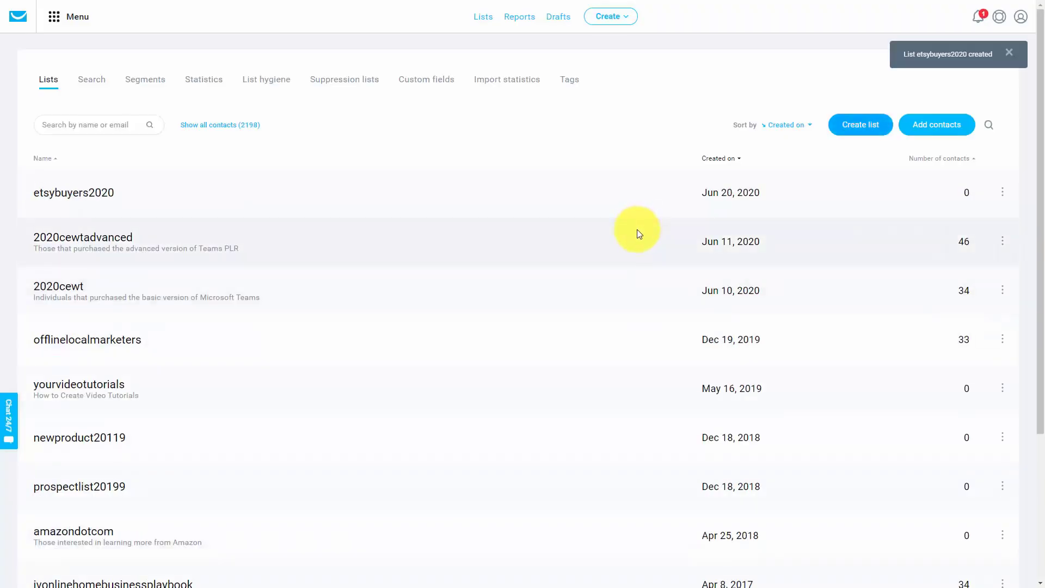
Title the etsybuyers2020 list "Etsy Clients and Customers", describe it as "Individuals that are interested in our Etsy Discounts and Information", and save it with logo 2-bundle.png
{"action": "left_click", "coordinate": [1002, 195]}
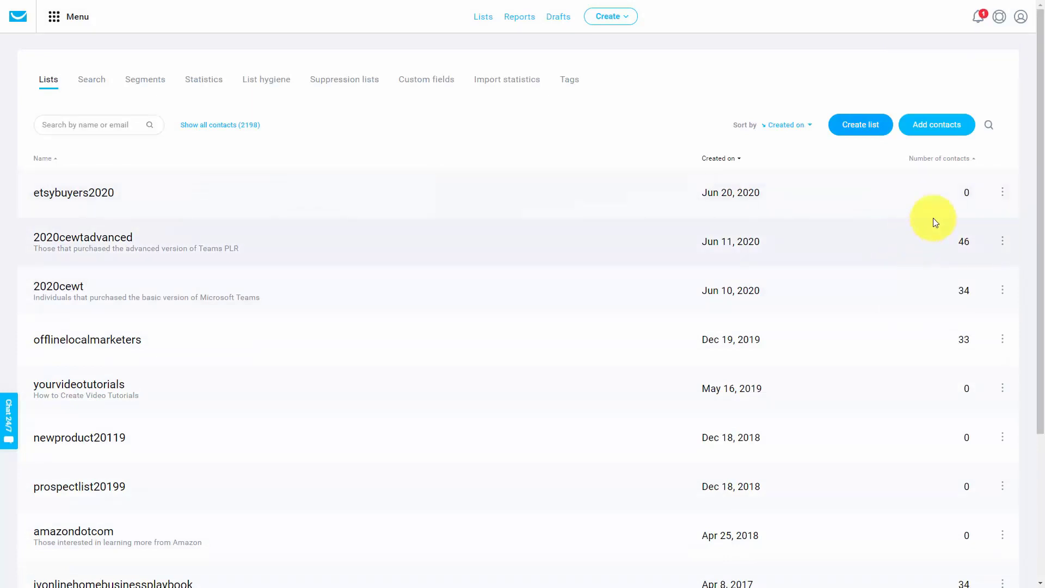
{"action": "mouse_move", "coordinate": [1003, 194]}
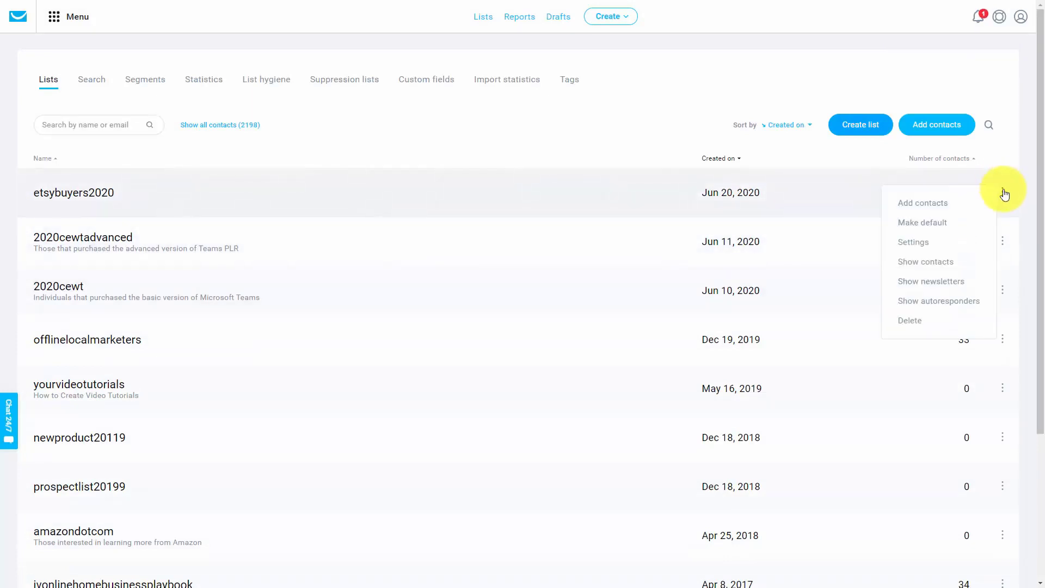
{"action": "left_click", "coordinate": [920, 244]}
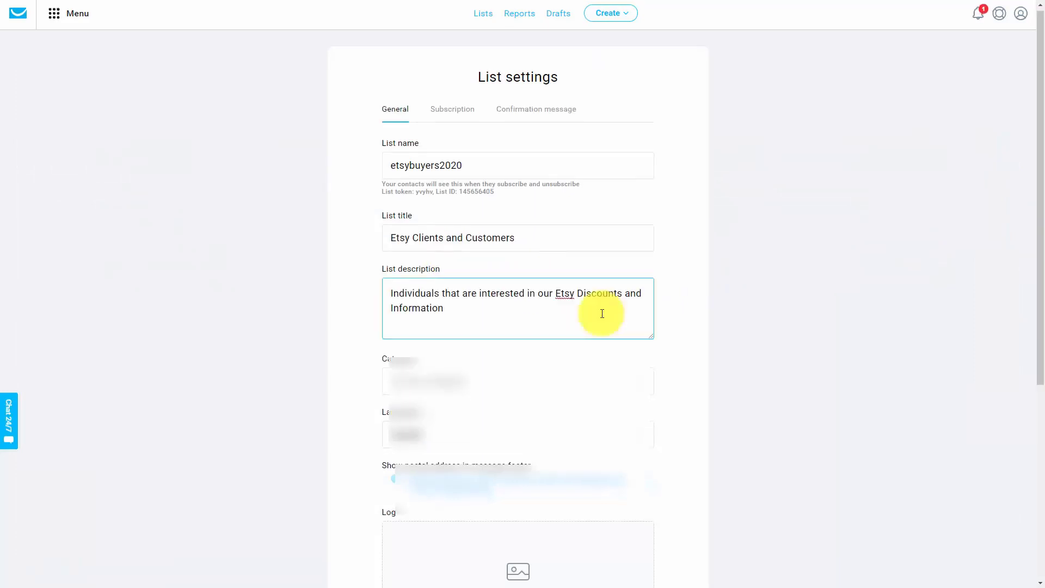
{"action": "scroll", "coordinate": [596, 313], "scroll_direction": "down", "scroll_amount": 2}
{"action": "left_click", "coordinate": [580, 288]}
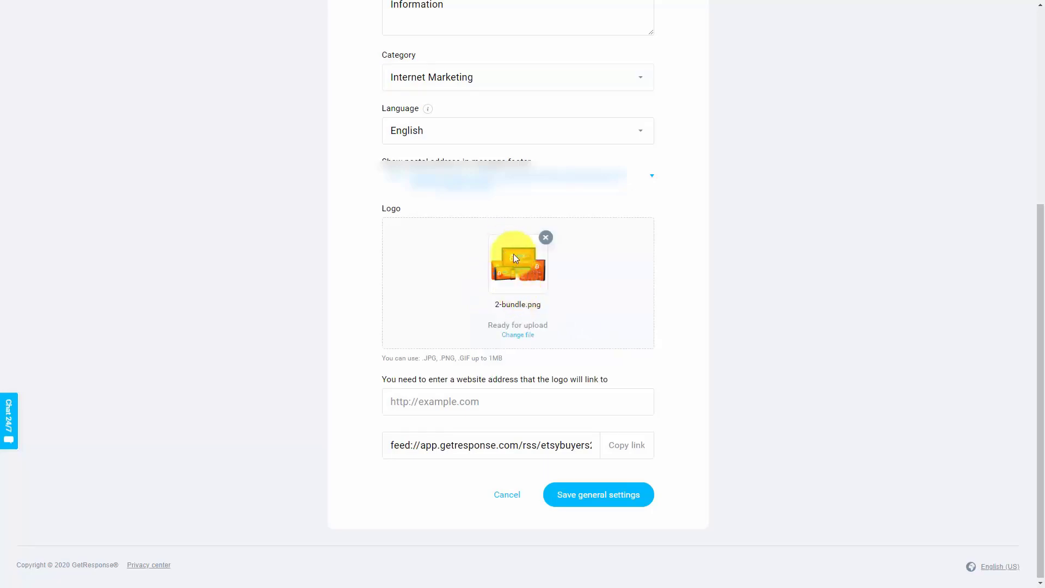
{"action": "left_click", "coordinate": [590, 500]}
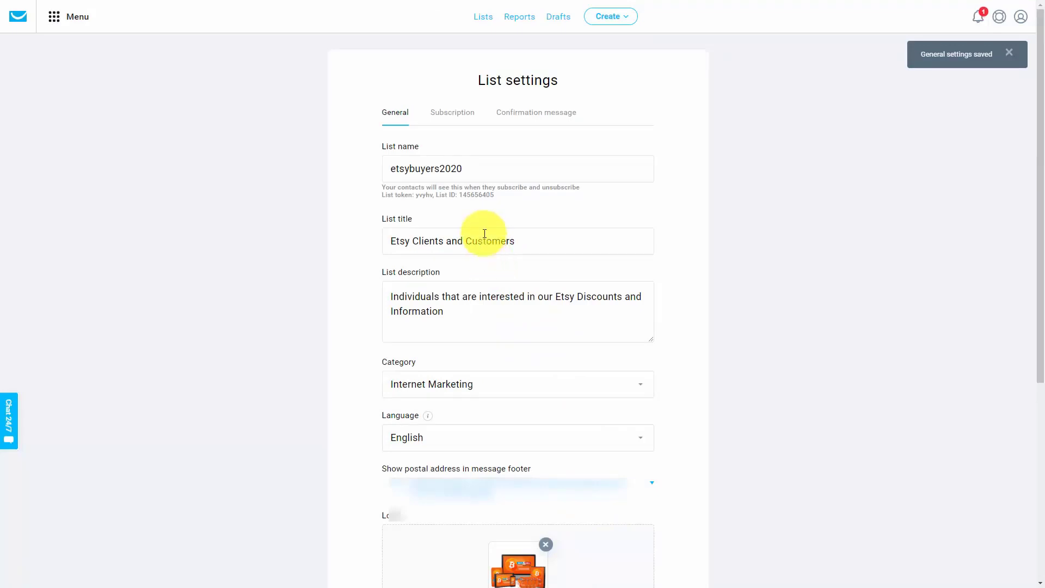
Require double opt-in for web and API subscriptions, and use the Etsy local workshop listing's URL as the custom confirmation page
{"action": "left_click", "coordinate": [451, 113]}
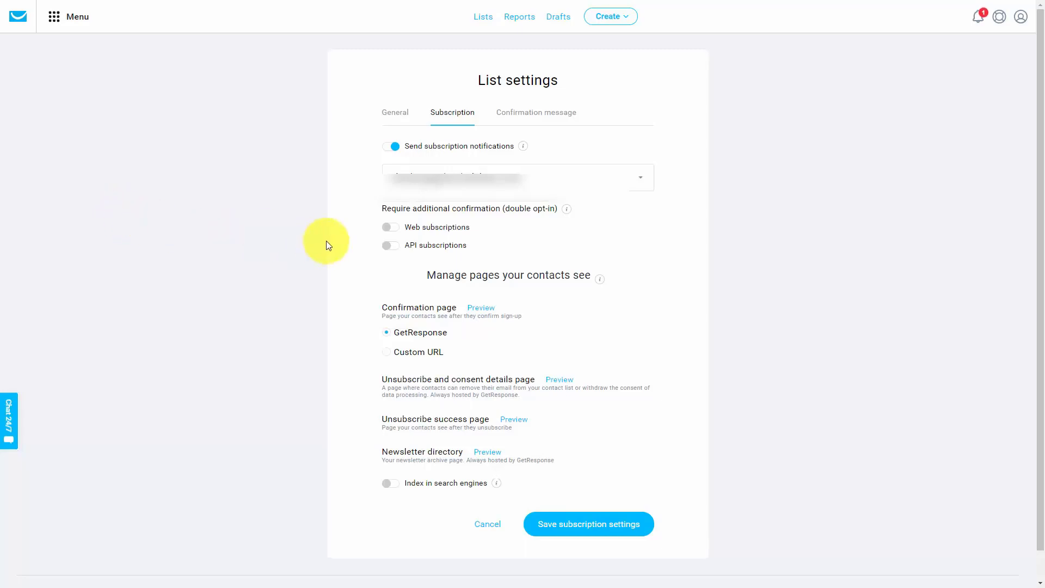
{"action": "left_click", "coordinate": [396, 229]}
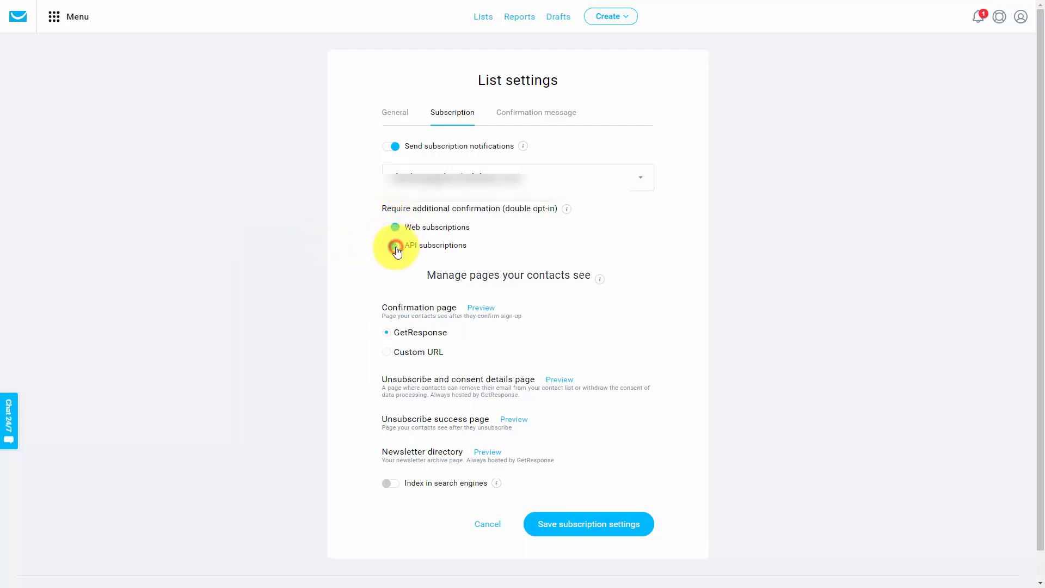
{"action": "left_click", "coordinate": [398, 253]}
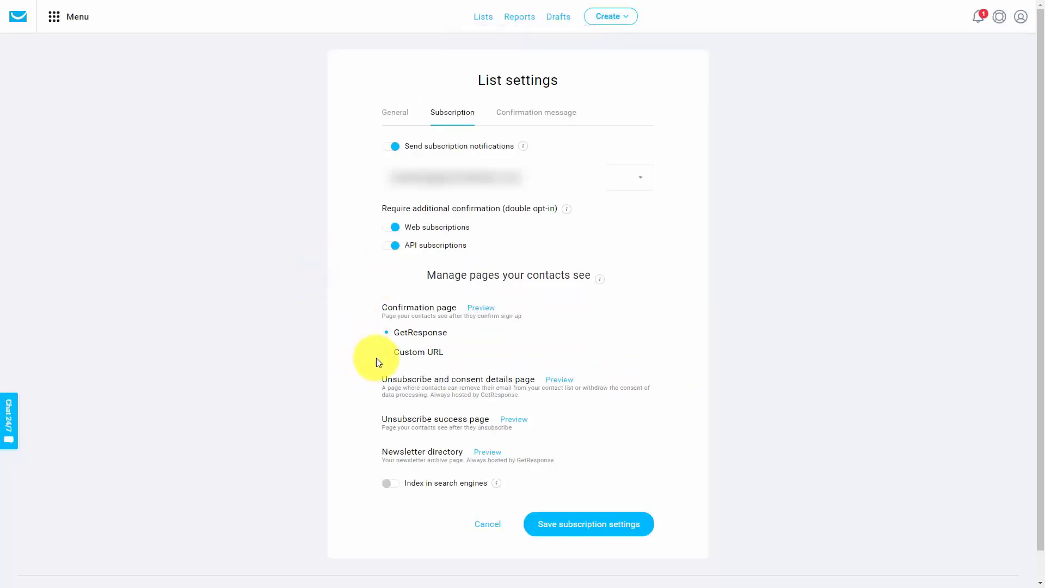
{"action": "left_click", "coordinate": [386, 352]}
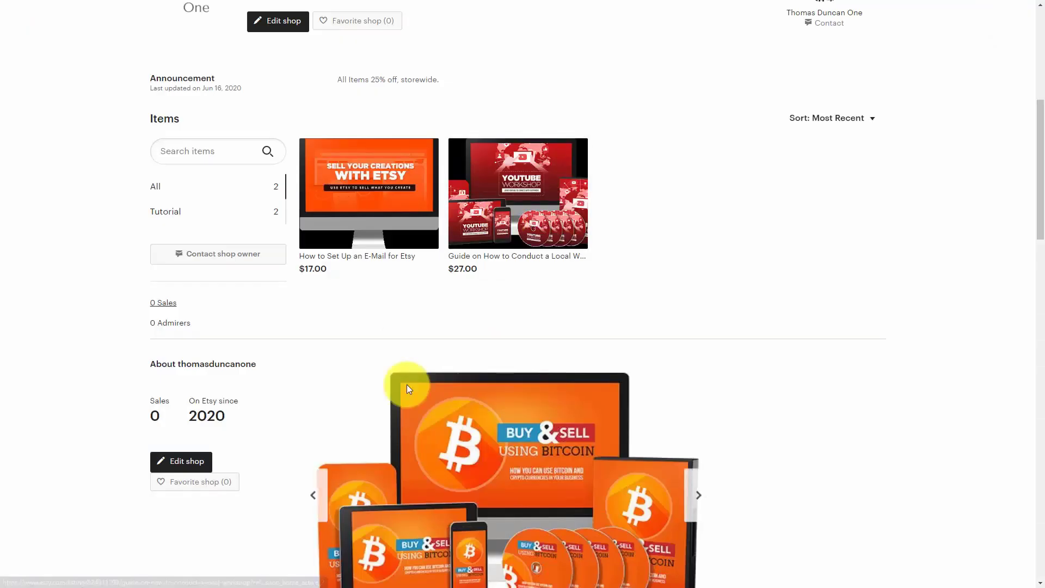
{"action": "left_click", "coordinate": [507, 196]}
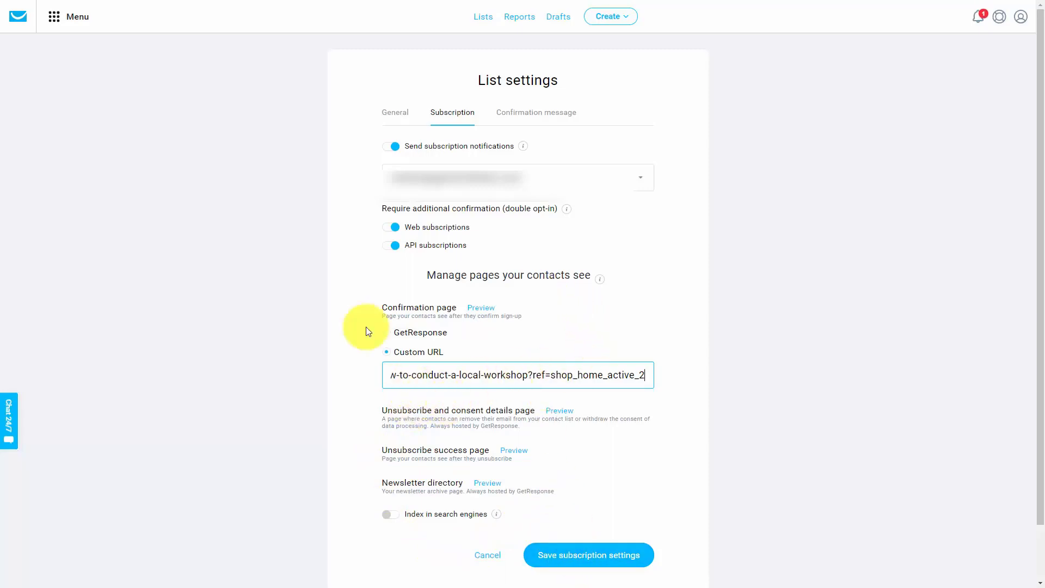
Save the list's confirmation message in HTML format with the default template and the "Please confirm your subscription" subject line
{"action": "left_click", "coordinate": [529, 113]}
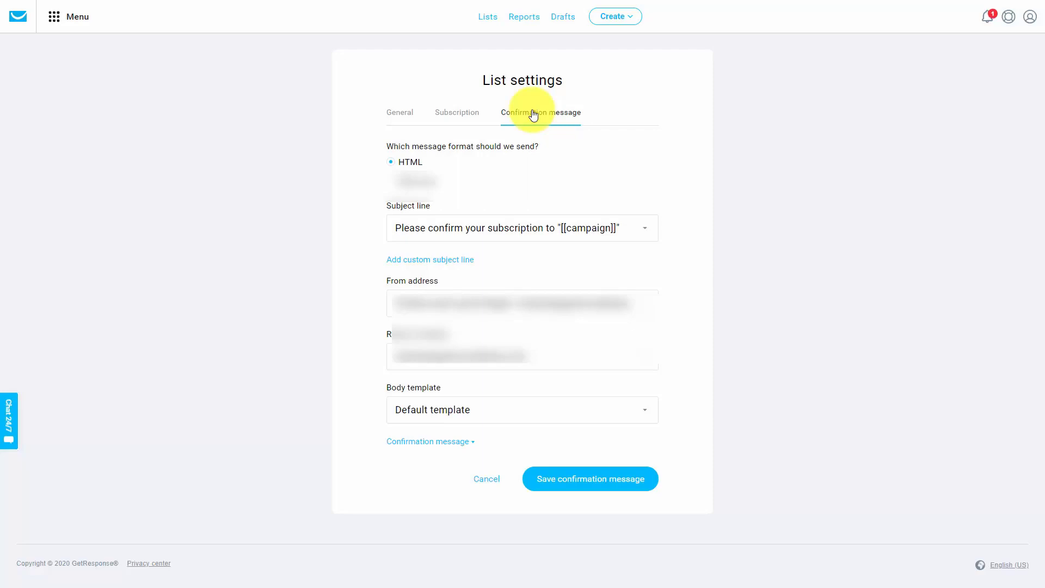
{"action": "left_click", "coordinate": [597, 481]}
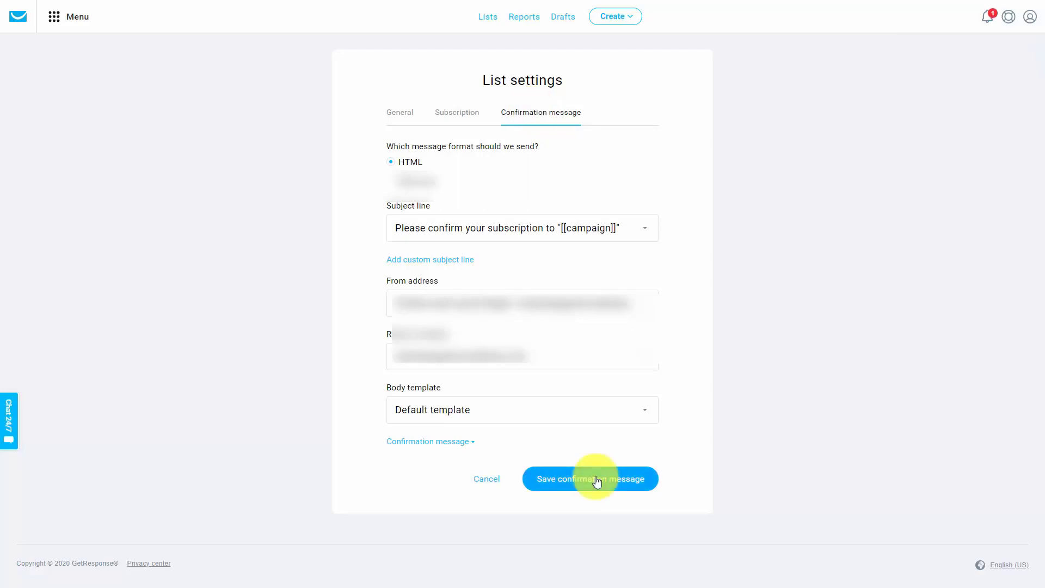
Create a sign-up form with the headline "Get Our Content Currently for Sale for $17 Free"
{"action": "left_click", "coordinate": [618, 18]}
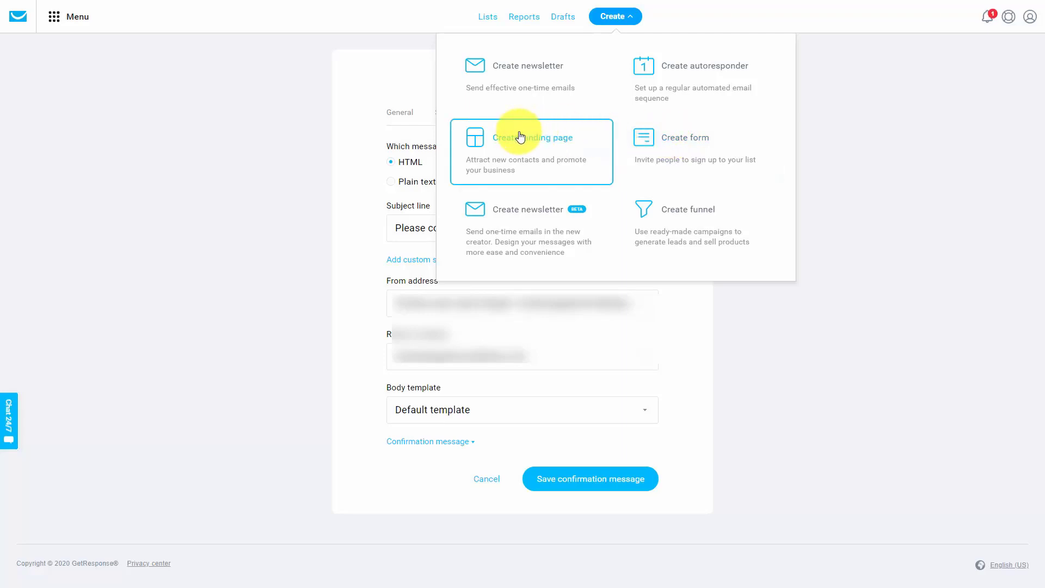
{"action": "left_click", "coordinate": [643, 140]}
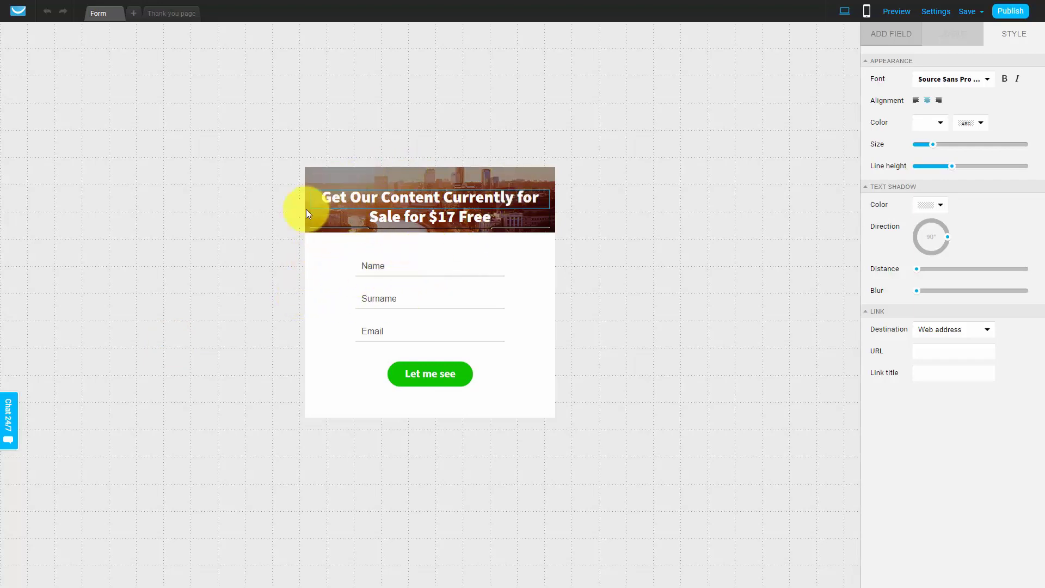
Change the form's thank-you page text to "Thanks, You're Minutes Away..." and "Confirm your E-Mail Now To Get Access to Our Downloadable Product"
{"action": "left_click", "coordinate": [174, 18]}
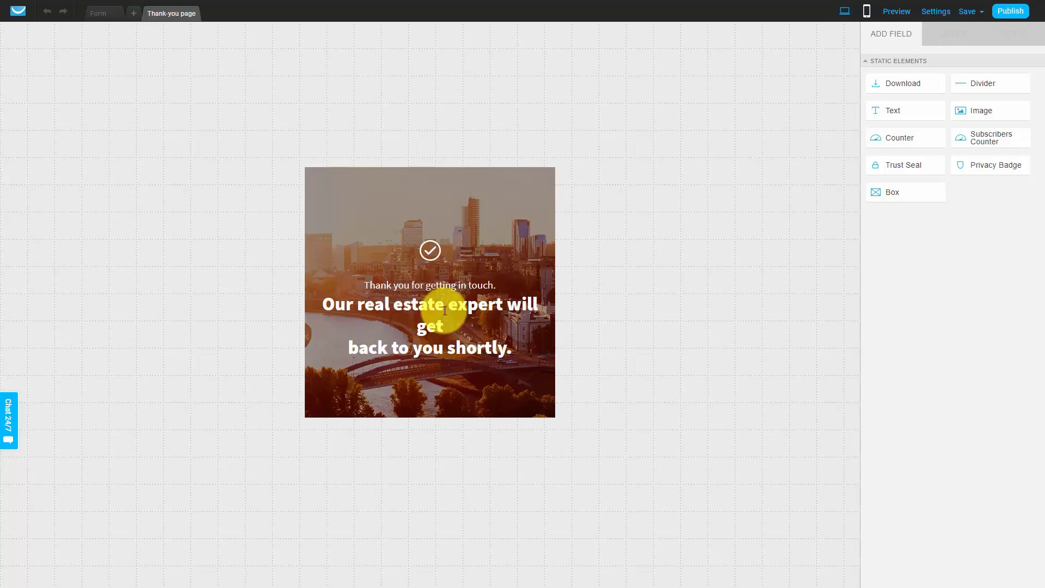
{"action": "left_click", "coordinate": [423, 293]}
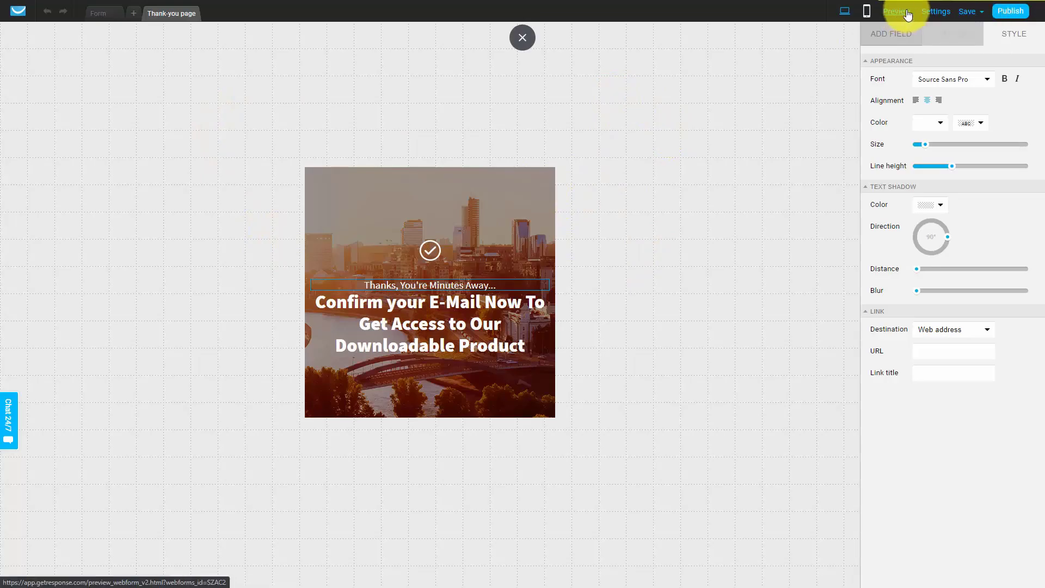
In the form settings, name the form "Our Etsy Webform", assign it to the etsybuyers2020 list and set the thank-you page to Default
{"action": "left_click", "coordinate": [936, 12]}
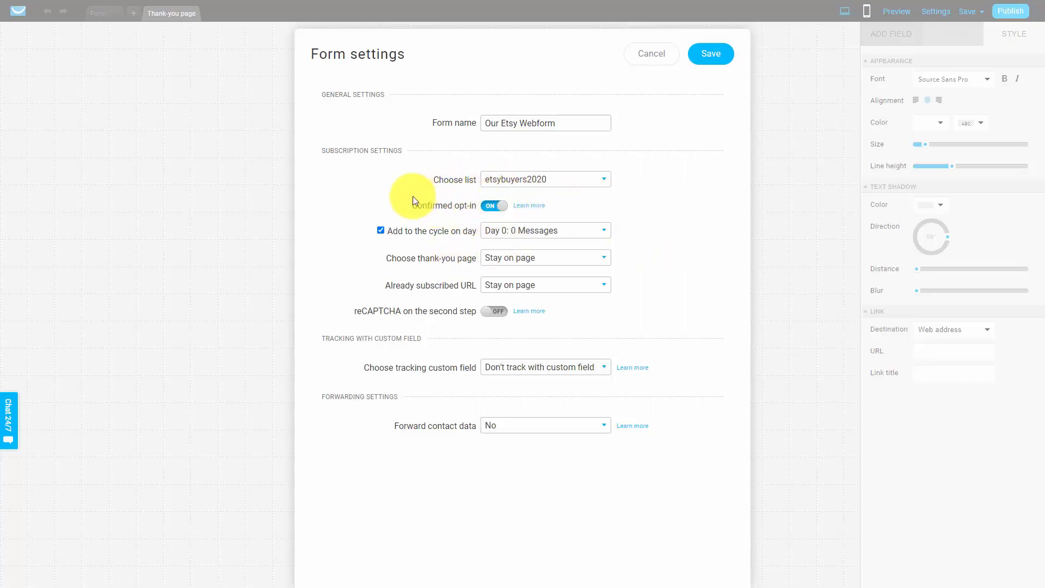
{"action": "left_click", "coordinate": [572, 261]}
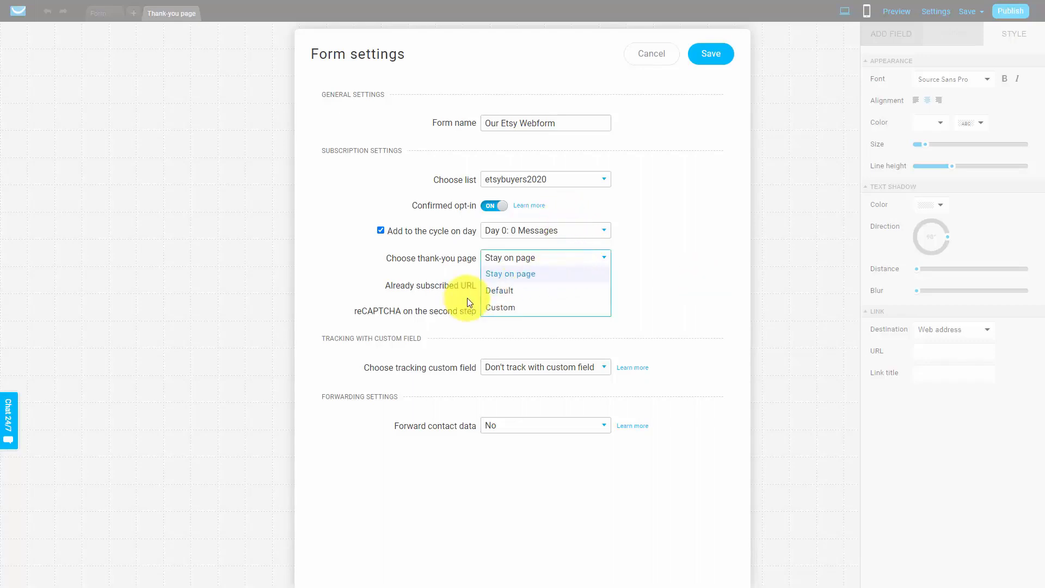
{"action": "left_click", "coordinate": [506, 294]}
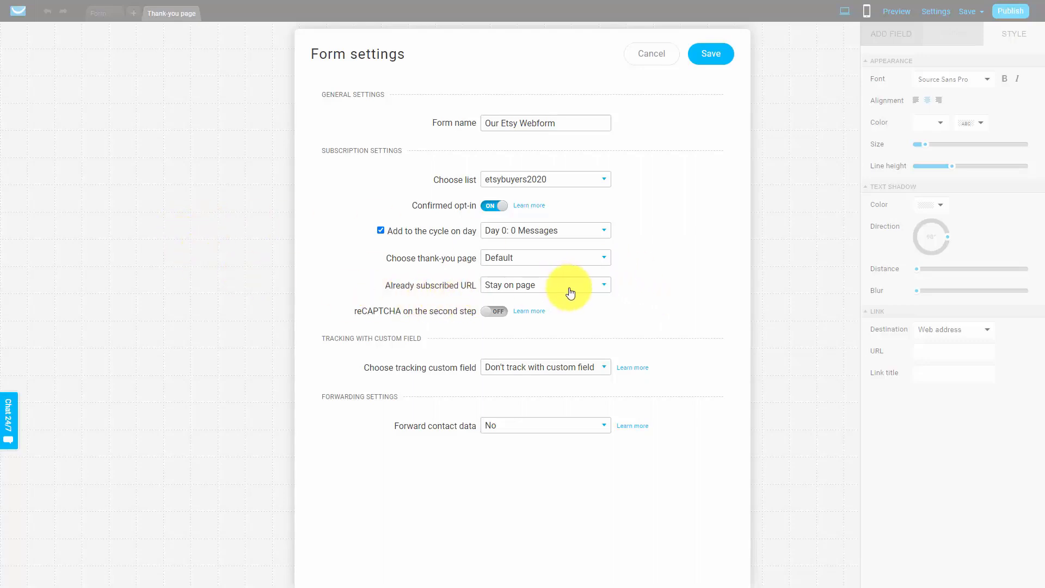
Set the form's already subscribed URL to Custom with the Etsy workshop listing's address, and save the form settings
{"action": "left_click", "coordinate": [602, 285]}
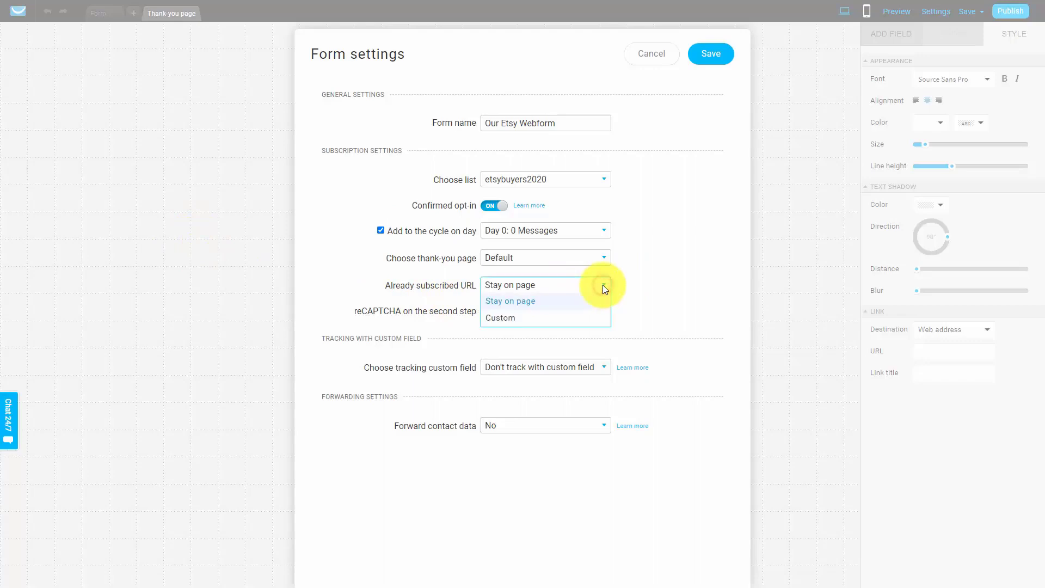
{"action": "left_click", "coordinate": [508, 318]}
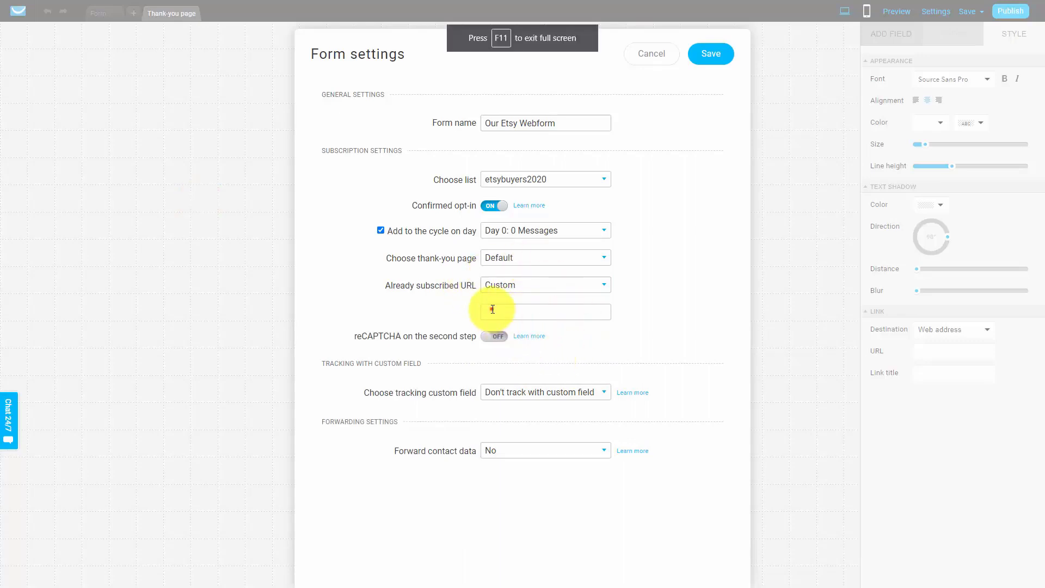
{"action": "left_click", "coordinate": [492, 309]}
{"action": "key", "text": "ctrl+v"}
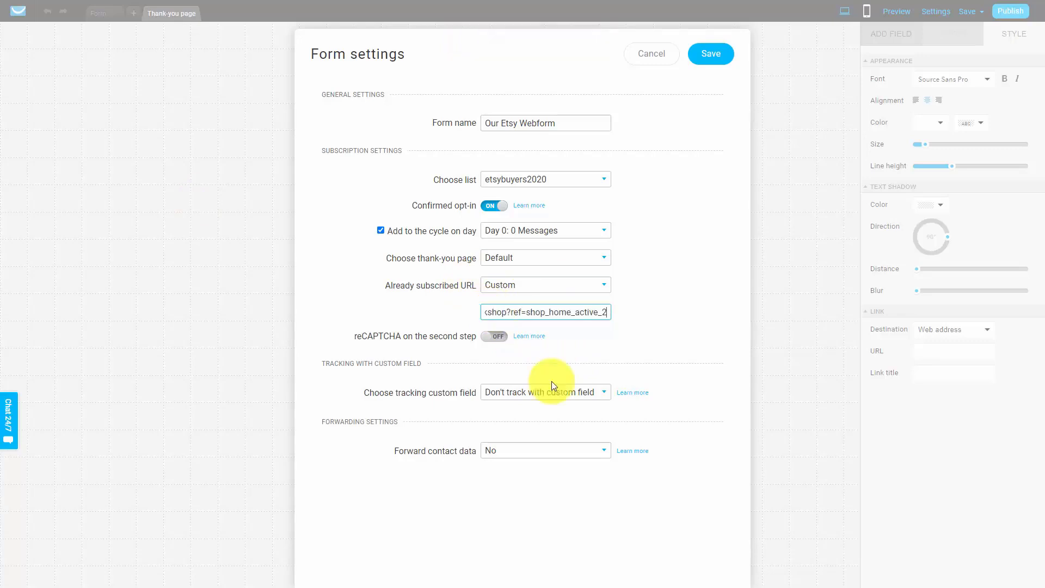
{"action": "left_click", "coordinate": [711, 53]}
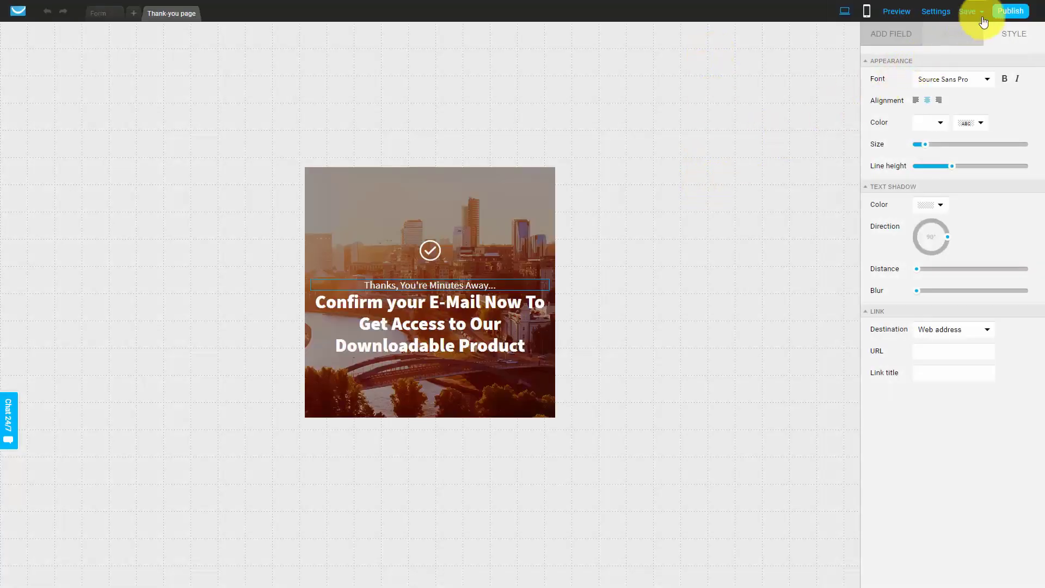
Publish the form with GetResponse hosting it, and copy the form link
{"action": "left_click", "coordinate": [1012, 10]}
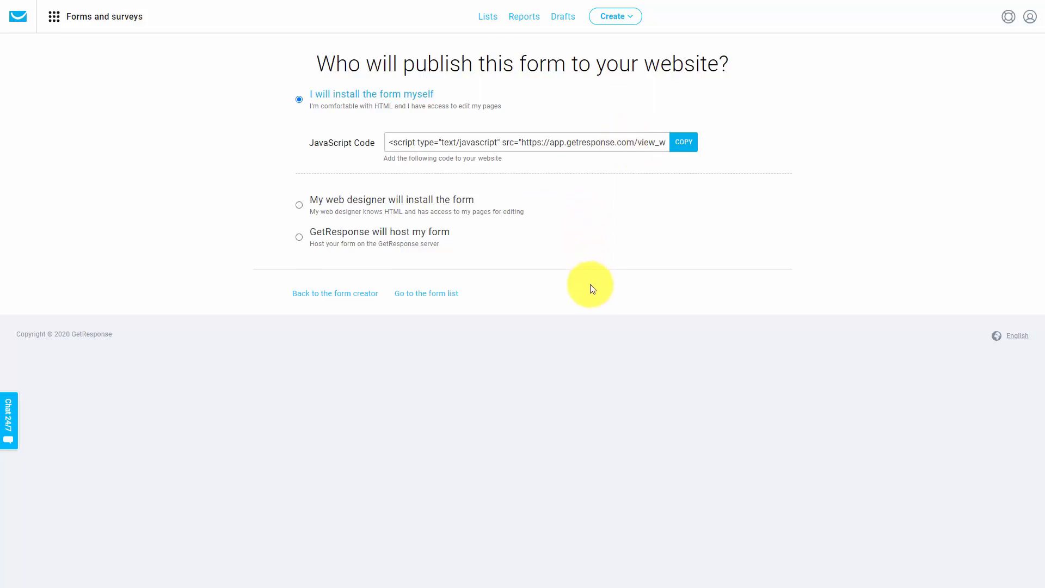
{"action": "left_click", "coordinate": [300, 237]}
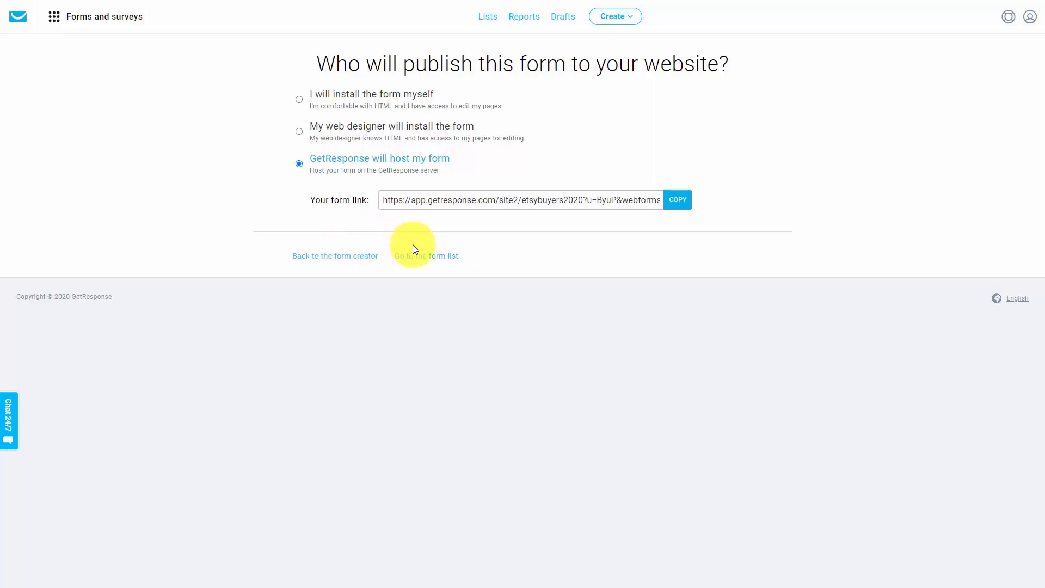
{"action": "left_click", "coordinate": [677, 200]}
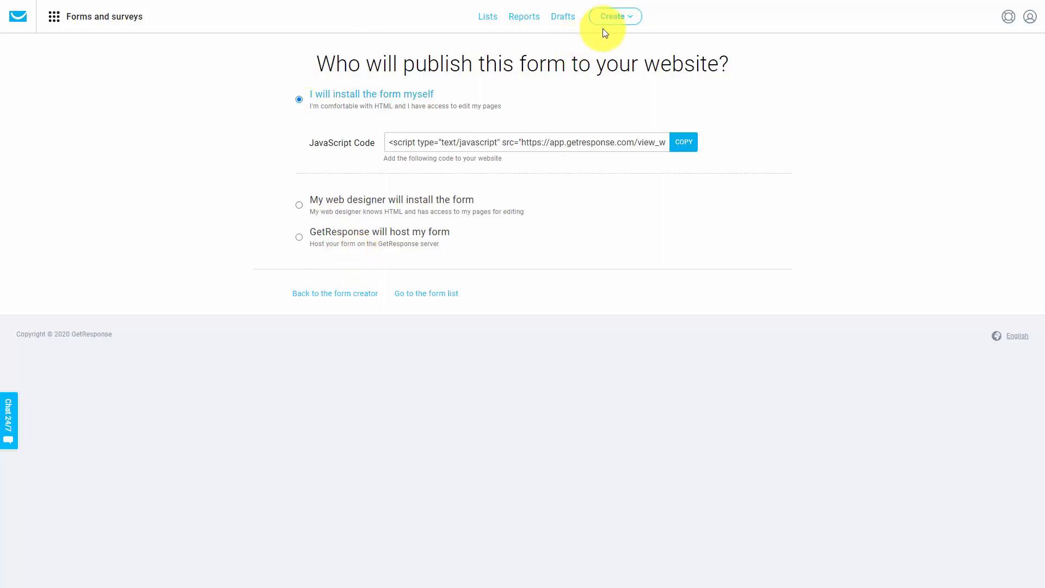
Create a named autoresponder for the etsybuyers2020 list on day 0 that sends its message immediately
{"action": "left_click", "coordinate": [632, 19]}
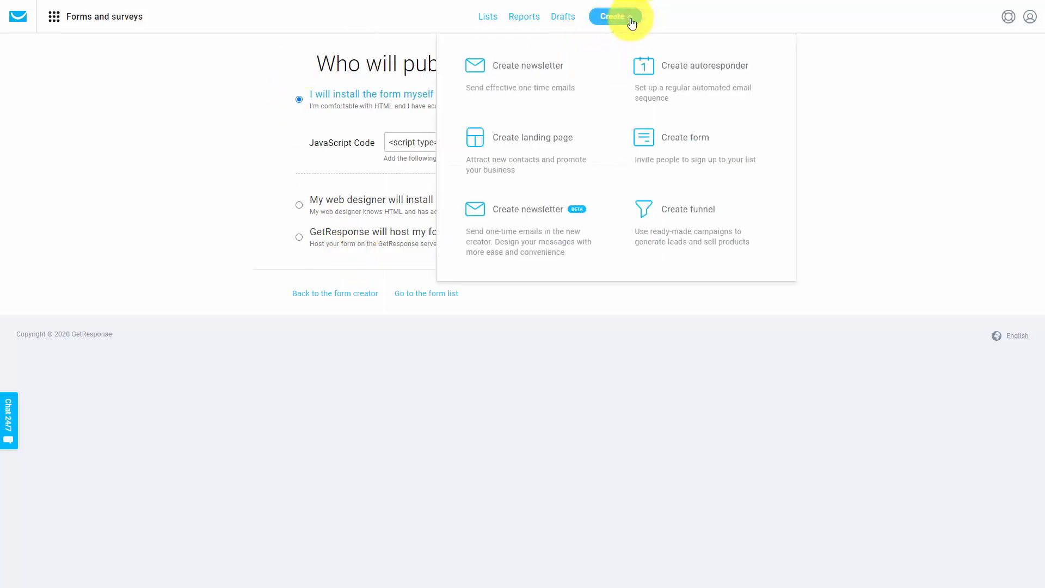
{"action": "left_click", "coordinate": [648, 71]}
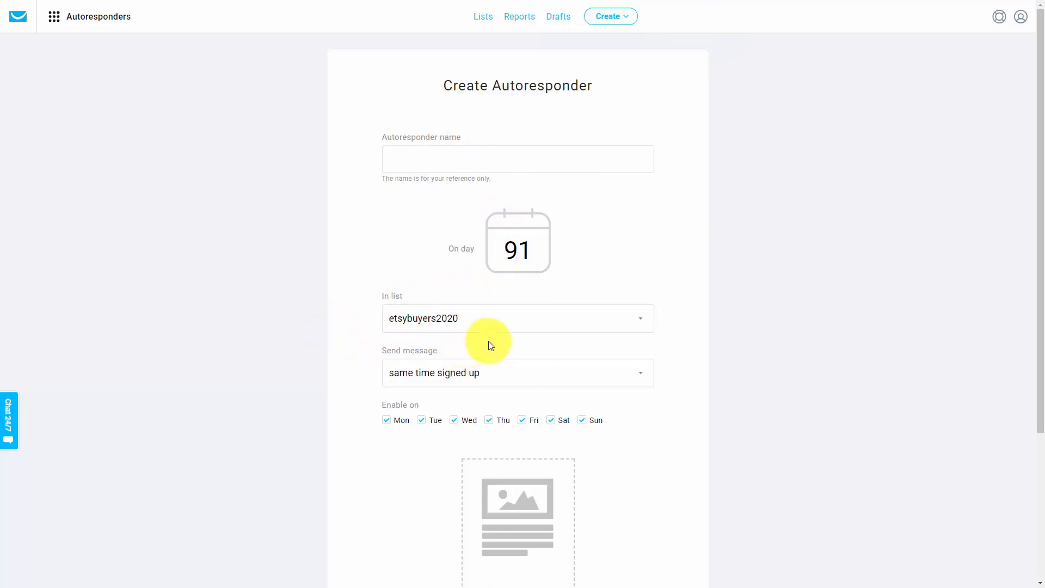
{"action": "left_click", "coordinate": [532, 249]}
{"action": "key", "text": "BackSpace"}
{"action": "key", "text": "BackSpace"}
{"action": "type", "text": "0"}
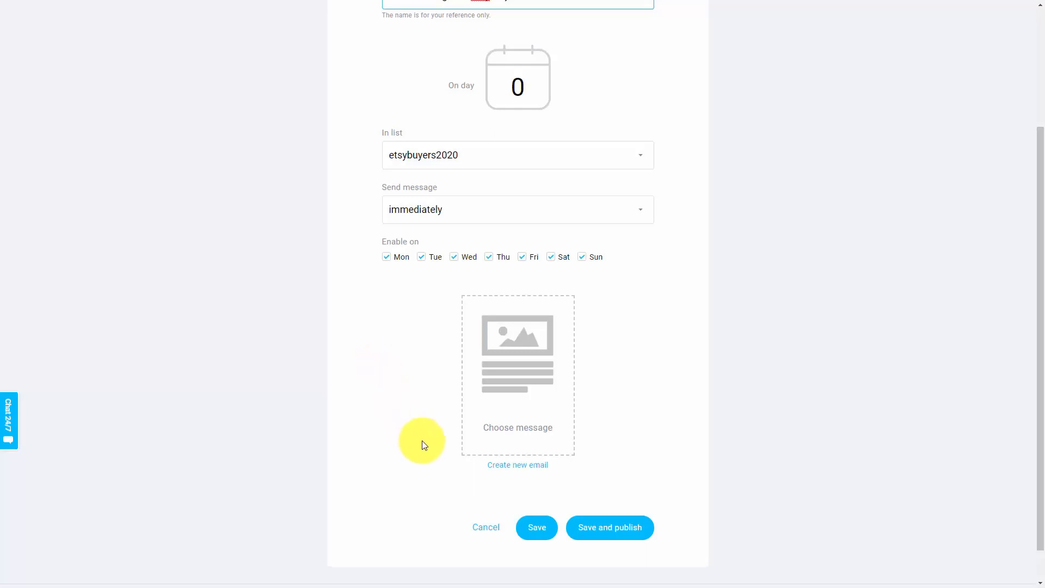
Create a new email for the autoresponder, starting from scratch with the Blank template
{"action": "left_click", "coordinate": [518, 468]}
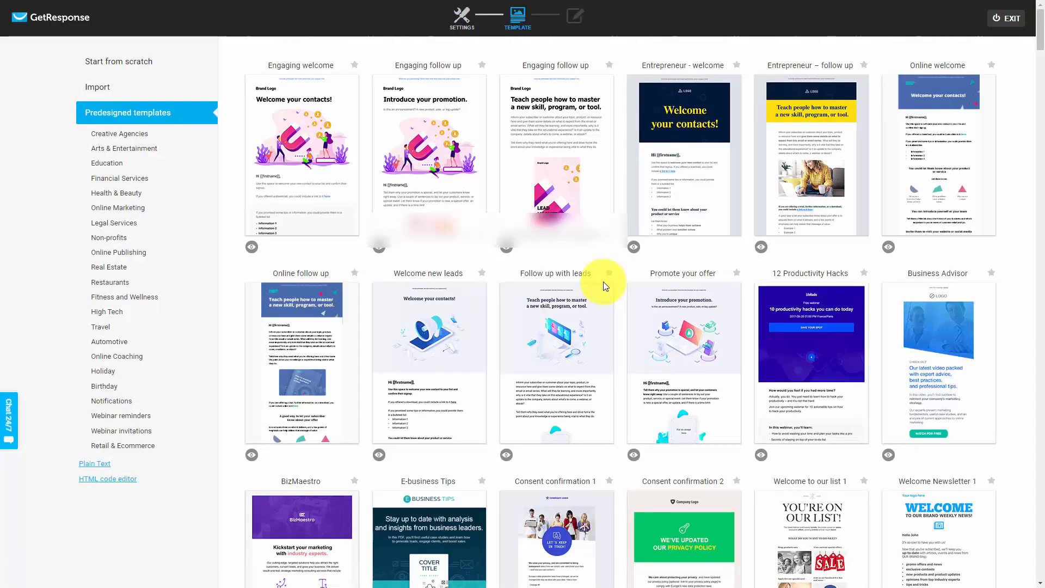
{"action": "mouse_move", "coordinate": [608, 289]}
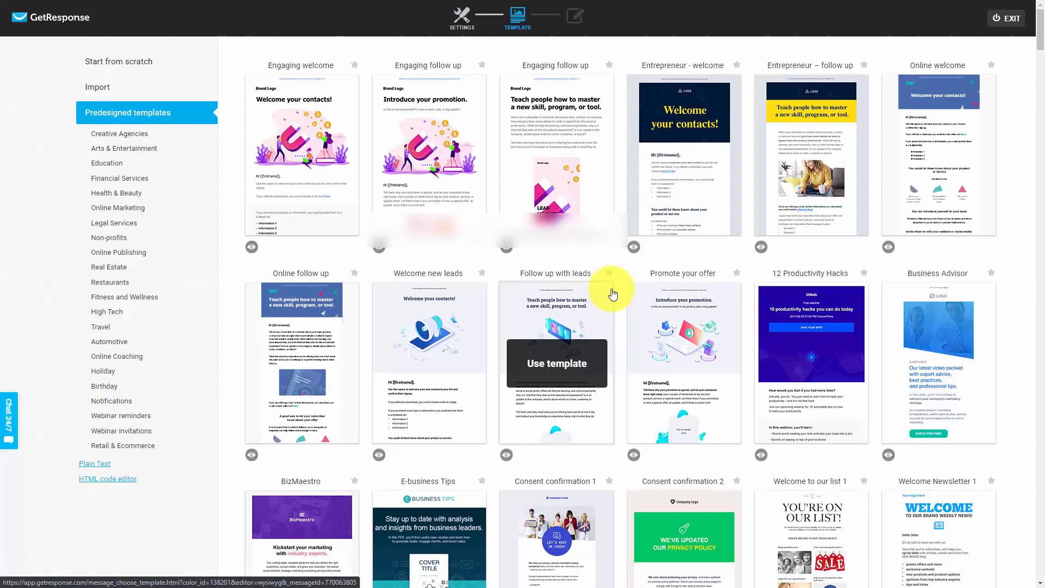
{"action": "left_click", "coordinate": [142, 64]}
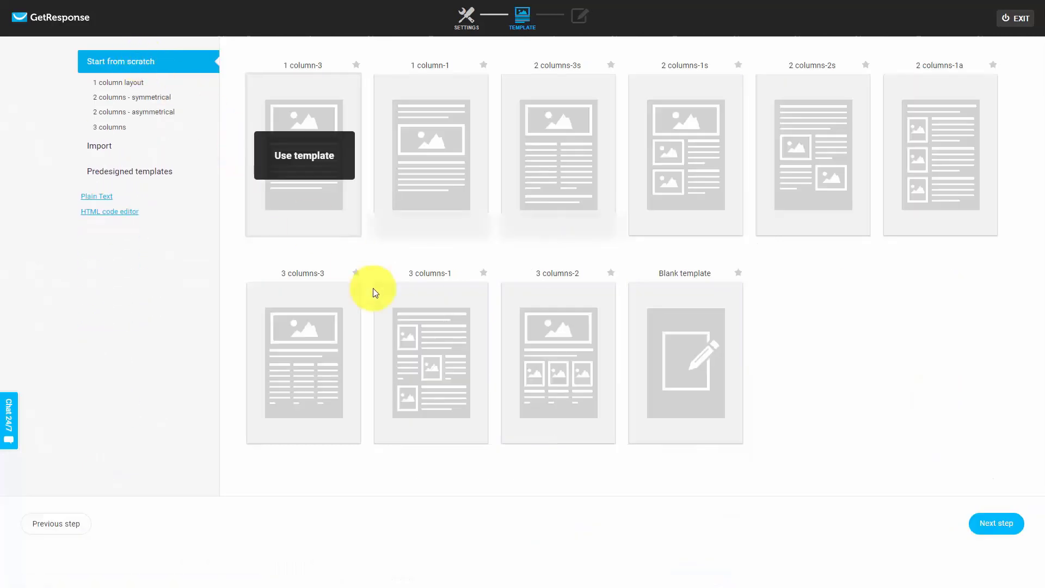
{"action": "left_click", "coordinate": [677, 363]}
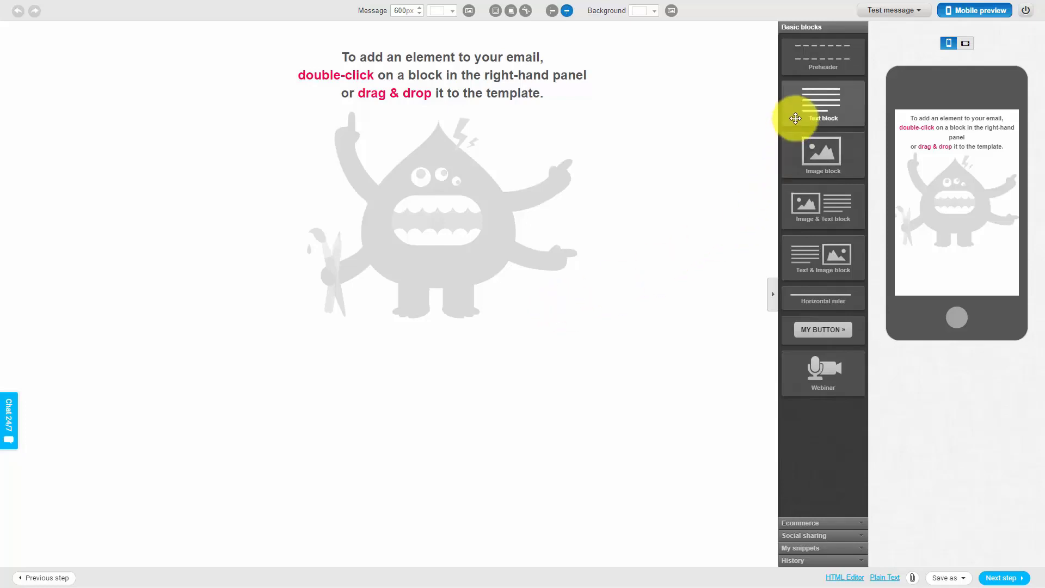
Add a text block reading "[[firstname]]", "Thanks for signing up.", "Here is the product we've promised you.", "Download the Product Here" and a "Thank You," sign-off
{"action": "double_click", "coordinate": [818, 112]}
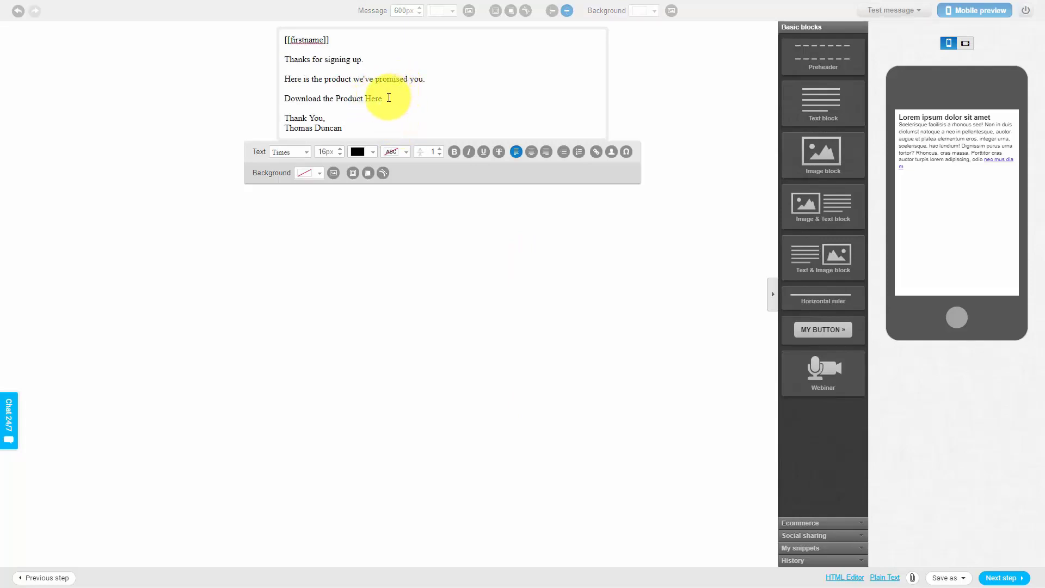
{"action": "left_click_drag", "start_coordinate": [384, 99], "coordinate": [288, 102]}
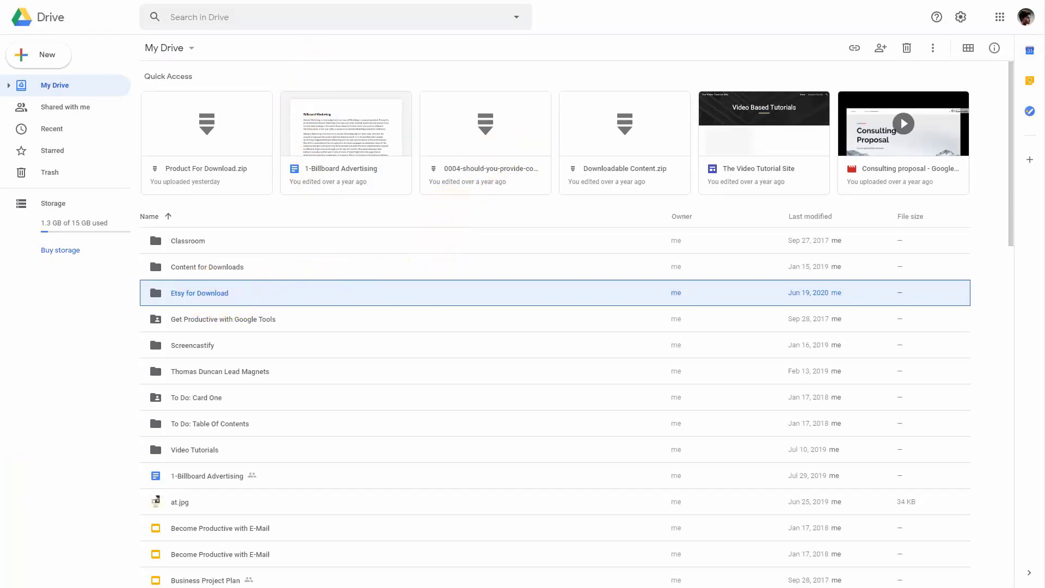
Switch to Google Drive and open the Etsy for Download folder that holds the product file
{"action": "left_click", "coordinate": [212, 295]}
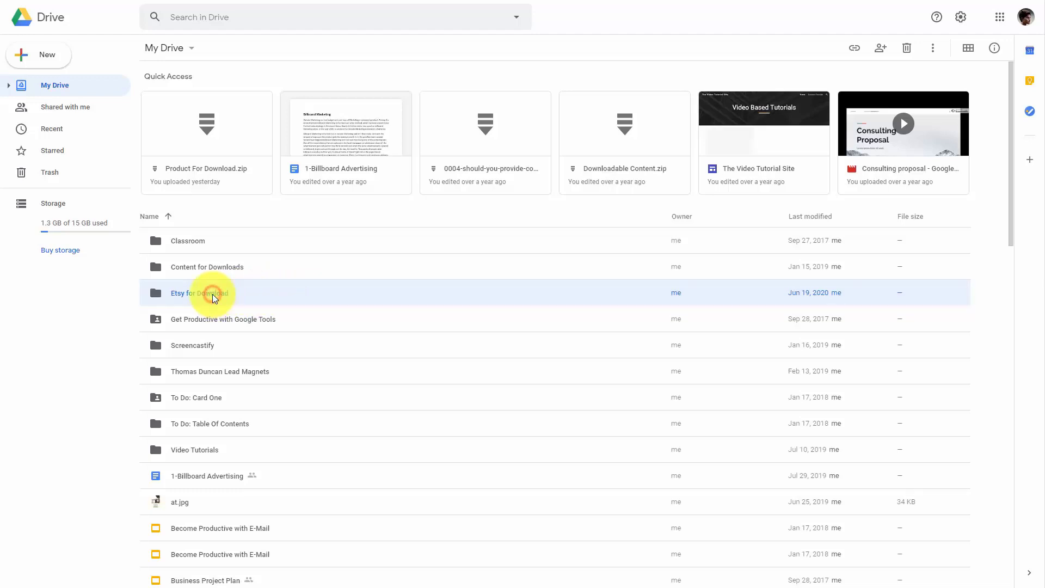
{"action": "double_click", "coordinate": [213, 294]}
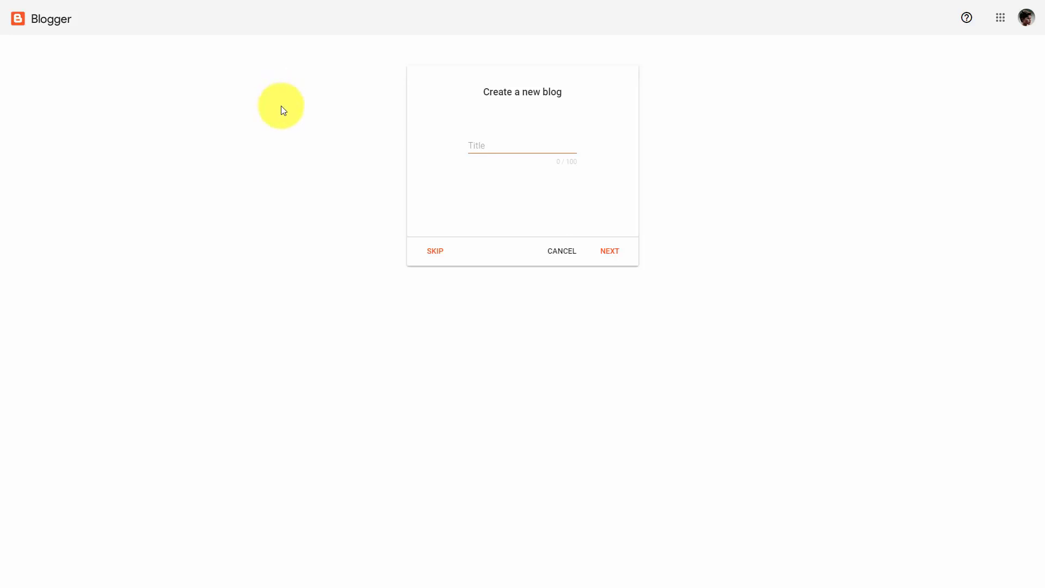
Switch to Blogger and create a new blog titled "Our Etsy Store"
{"action": "mouse_move", "coordinate": [108, 1]}
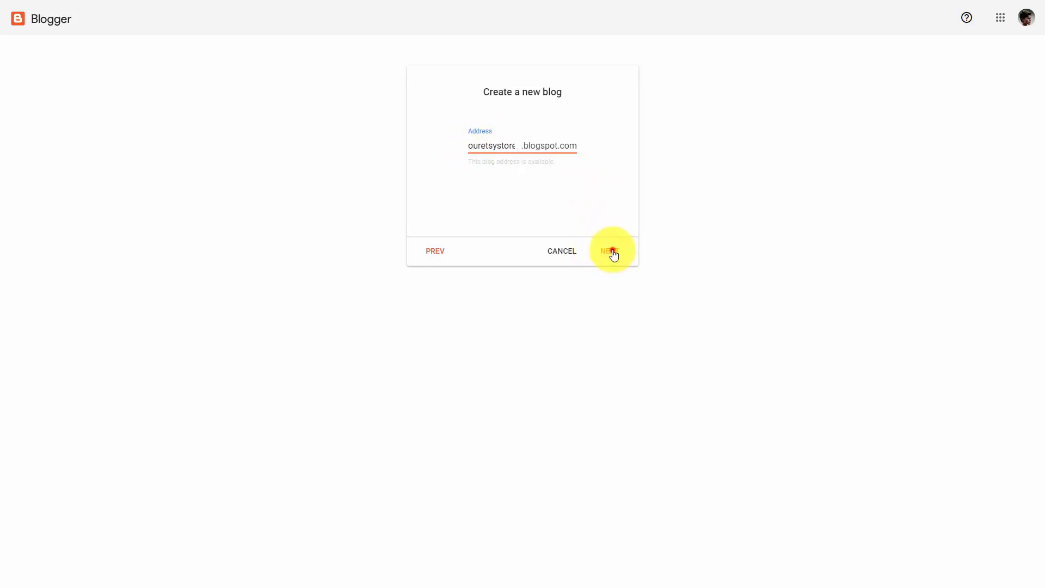
{"action": "left_click", "coordinate": [610, 251]}
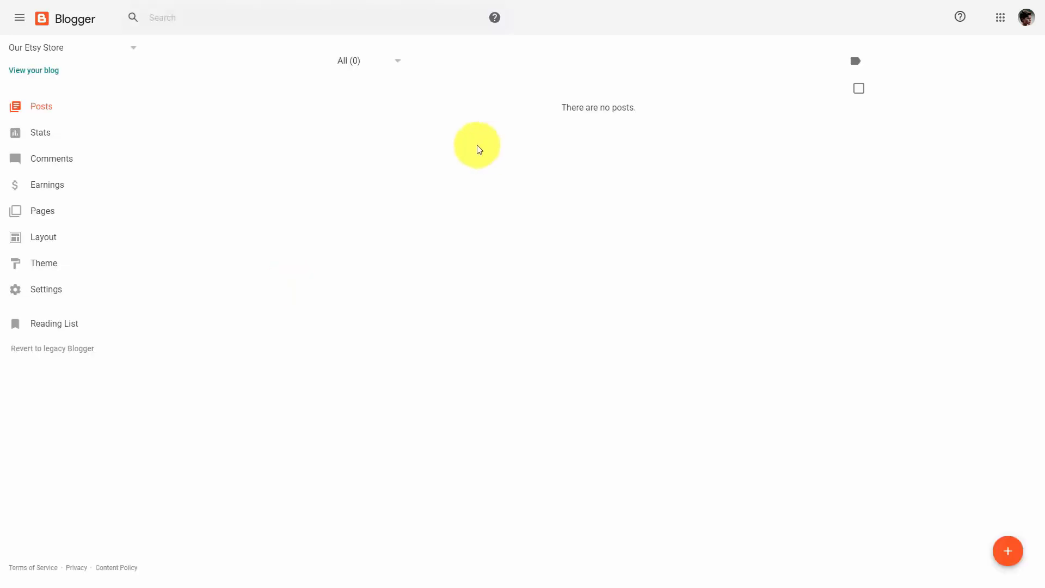
Create a page titled "Thanks for Signing Up For Our Free Content" with centred lines "The Content We Promised" and "Our Etsy Product"
{"action": "left_click", "coordinate": [45, 213]}
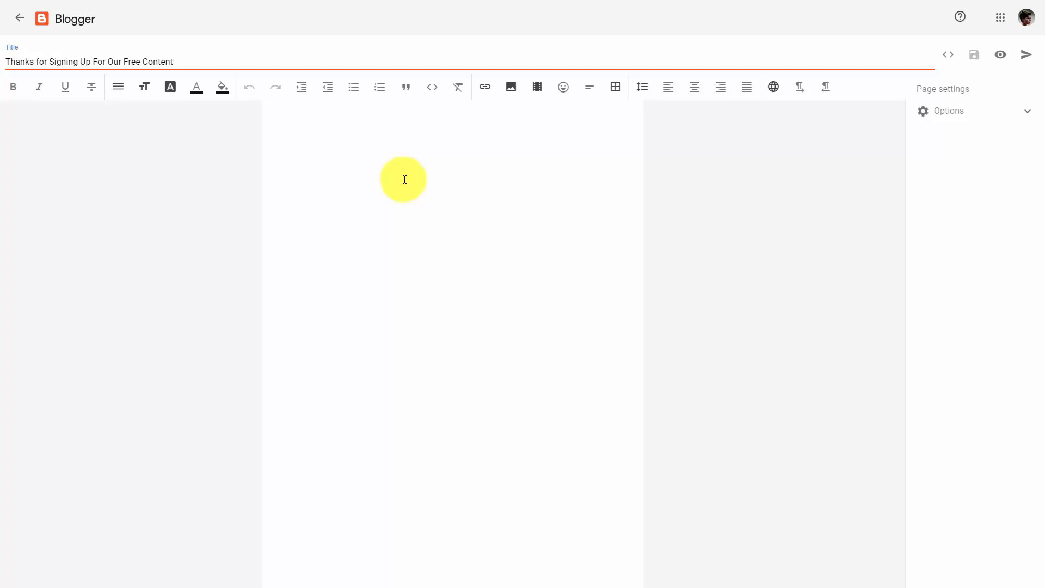
{"action": "left_click", "coordinate": [694, 91]}
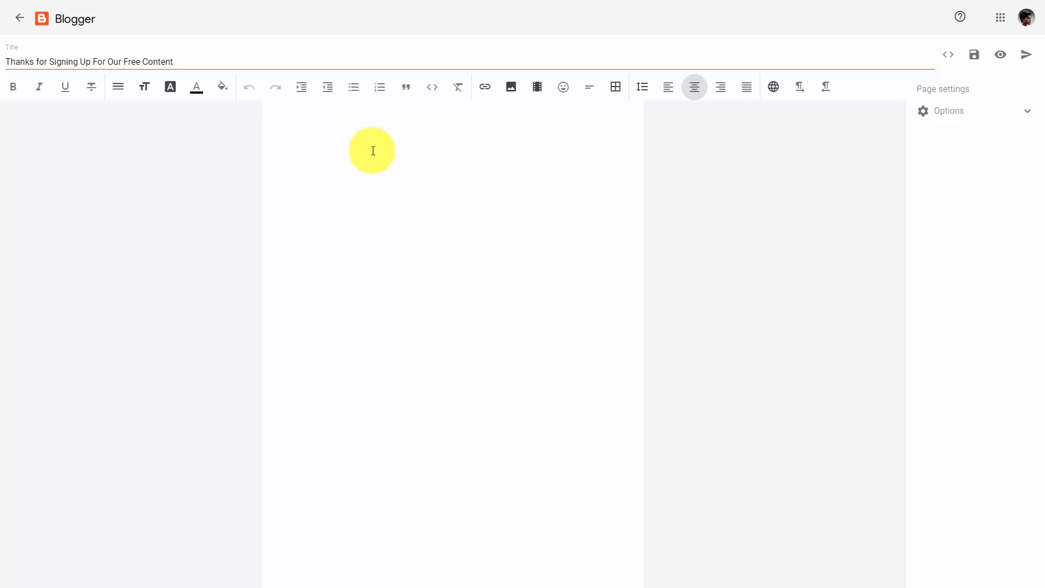
{"action": "type", "text": "The Content We Promised  Our Etsy Product"}
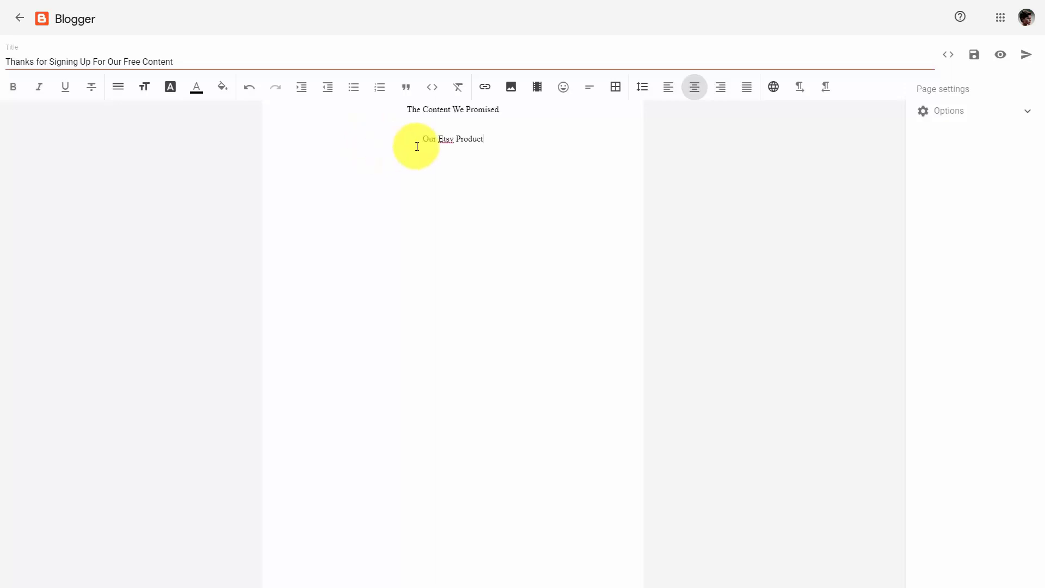
Link the text "Our Etsy Product" to the product's Google Drive sharing address, opening in a new window
{"action": "left_click_drag", "start_coordinate": [419, 139], "coordinate": [494, 143]}
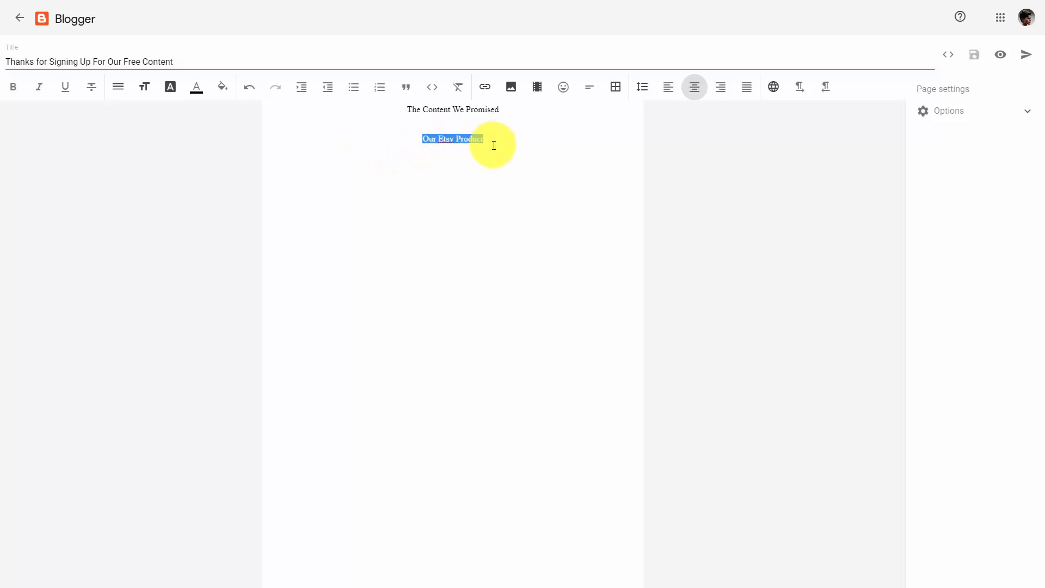
{"action": "left_click", "coordinate": [483, 88]}
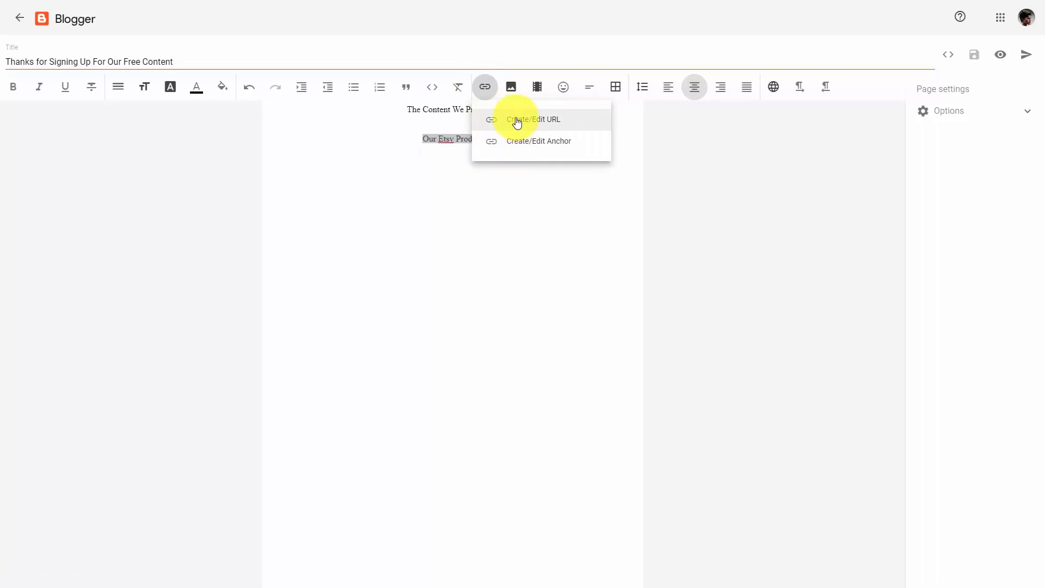
{"action": "left_click", "coordinate": [516, 121]}
{"action": "left_click", "coordinate": [447, 277]}
{"action": "key", "text": "ctrl+v"}
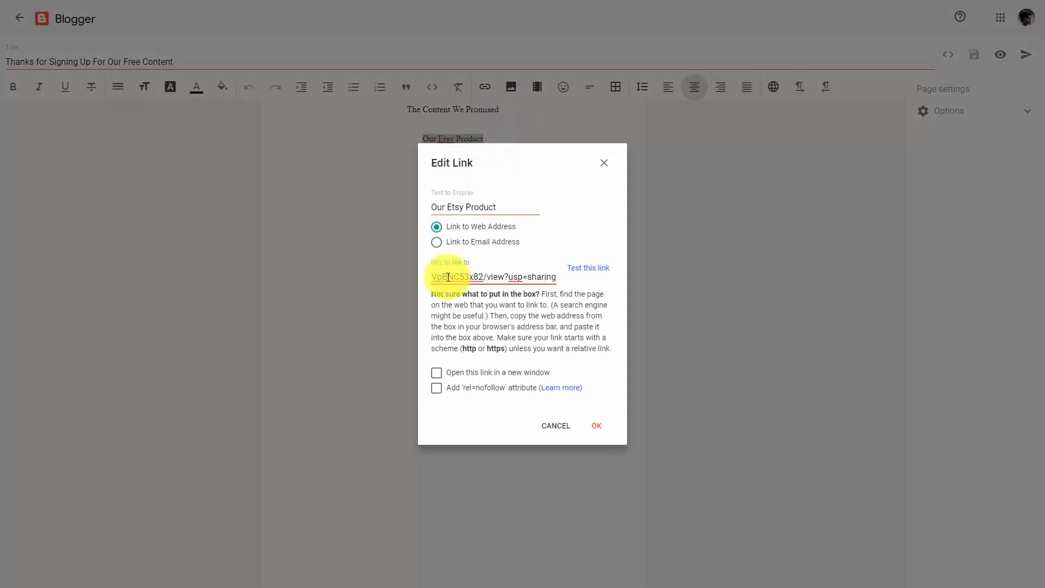
{"action": "left_click", "coordinate": [437, 375]}
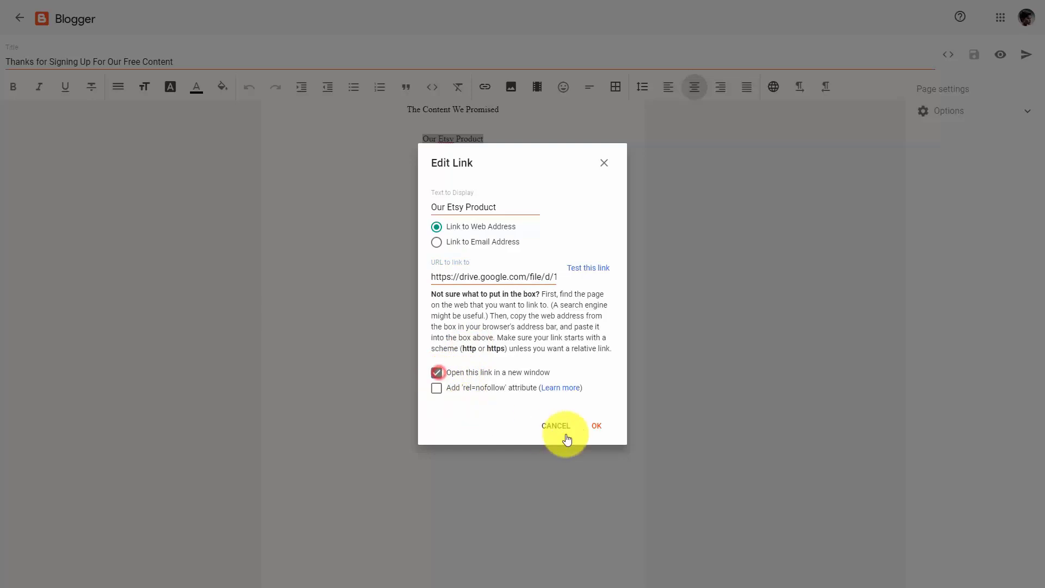
{"action": "left_click", "coordinate": [596, 428]}
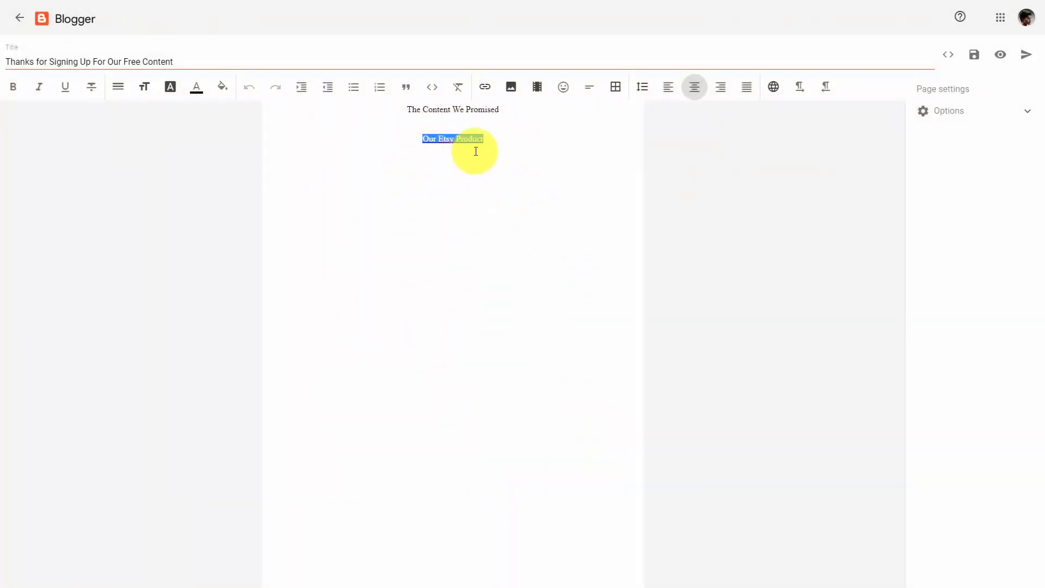
Add the lines "Other Related Products In Our Store", "Product One" and "Product Two" below, and link Product One to the Etsy workshop listing
{"action": "left_click", "coordinate": [490, 139]}
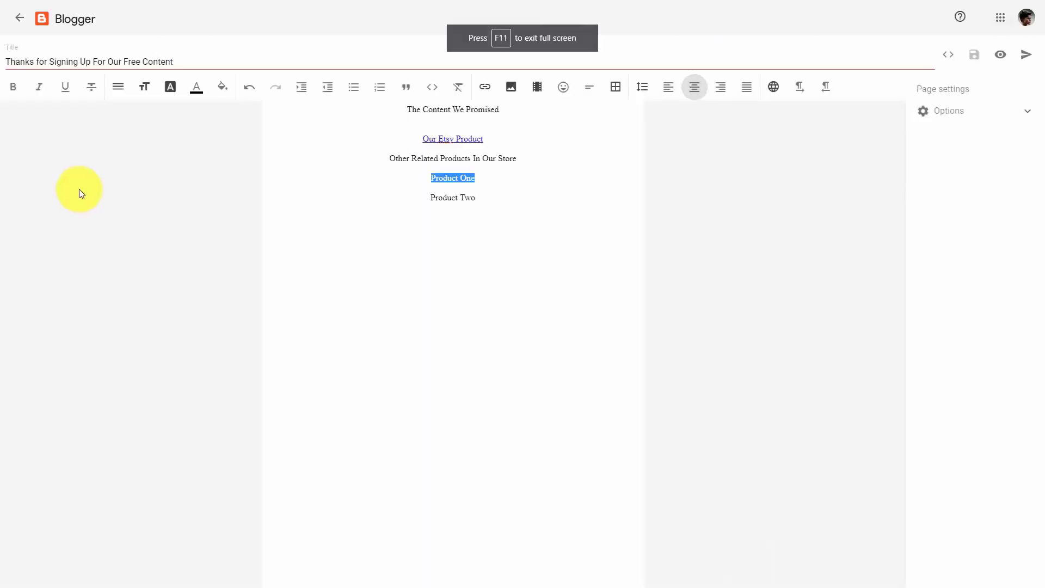
{"action": "left_click", "coordinate": [486, 90]}
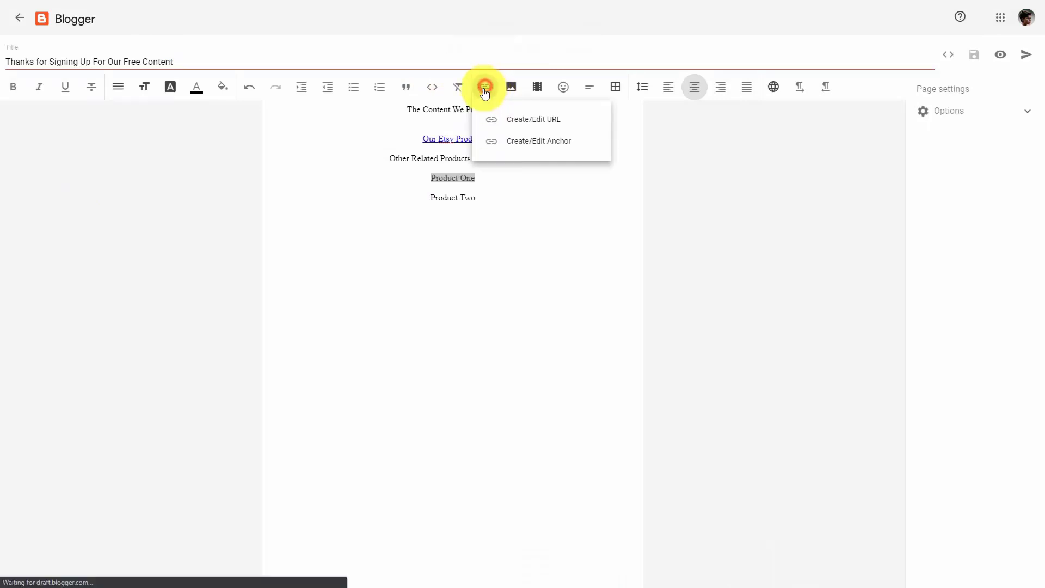
{"action": "left_click", "coordinate": [516, 123]}
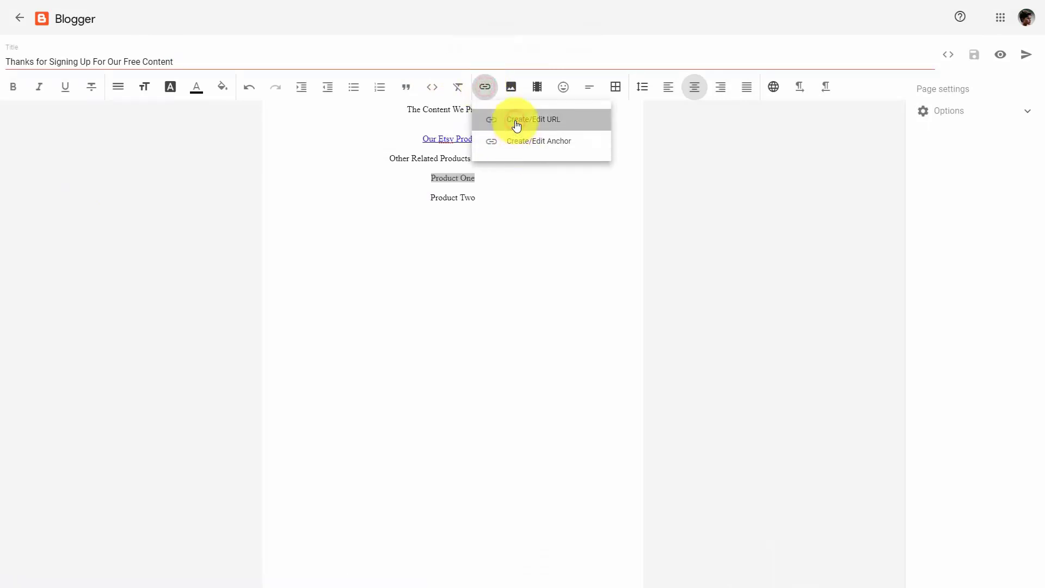
{"action": "left_click", "coordinate": [444, 276]}
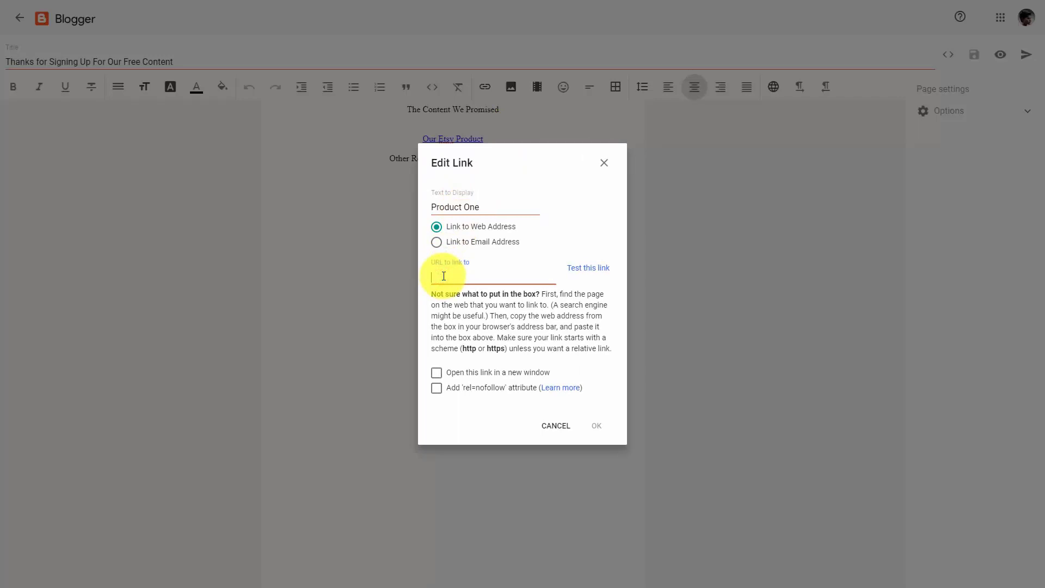
{"action": "key", "text": "ctrl+v"}
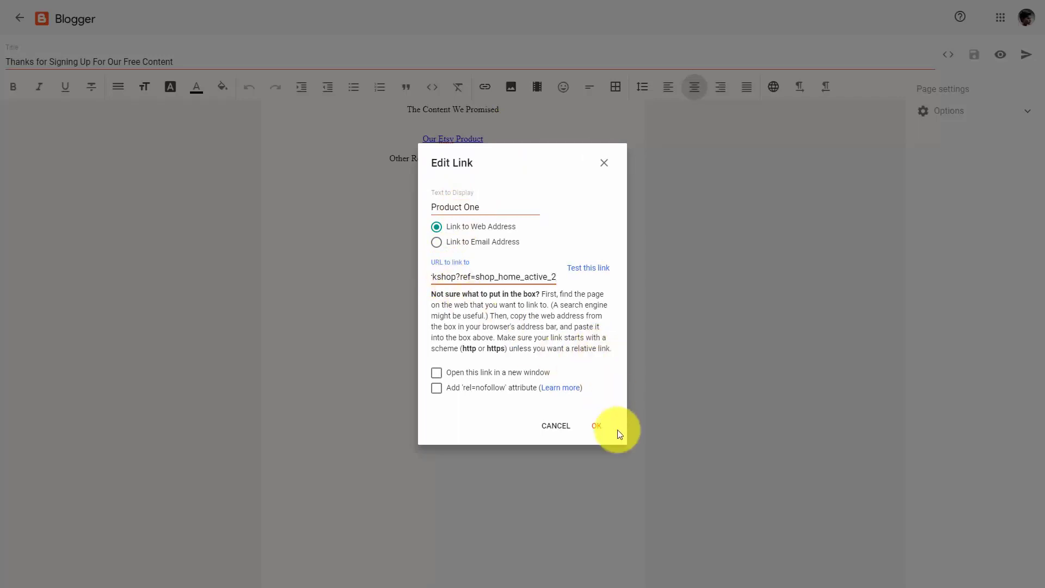
{"action": "left_click", "coordinate": [596, 427]}
{"action": "left_click", "coordinate": [415, 309]}
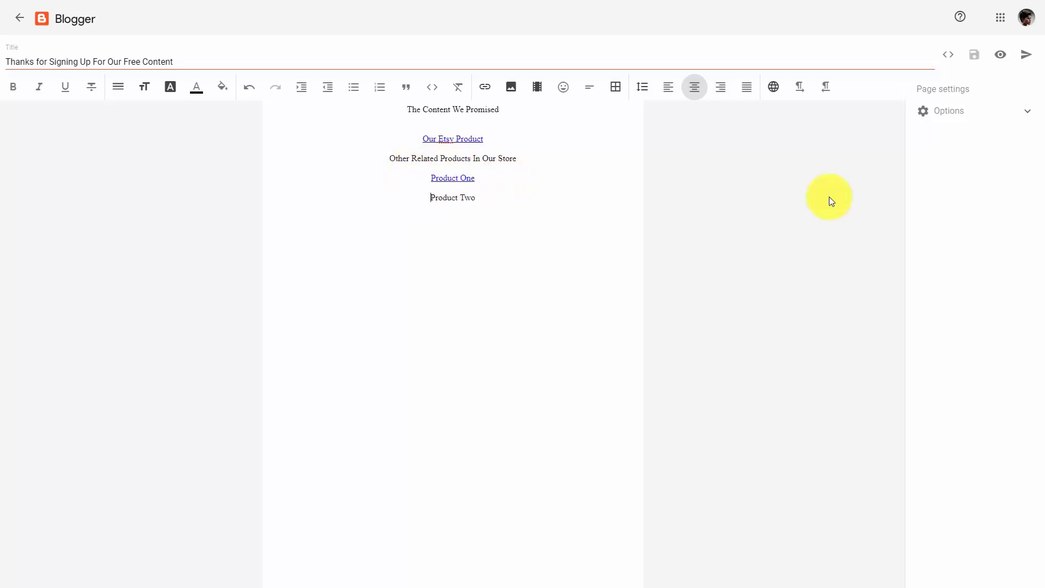
Publish the thank-you page and copy its web address
{"action": "left_click", "coordinate": [1024, 56]}
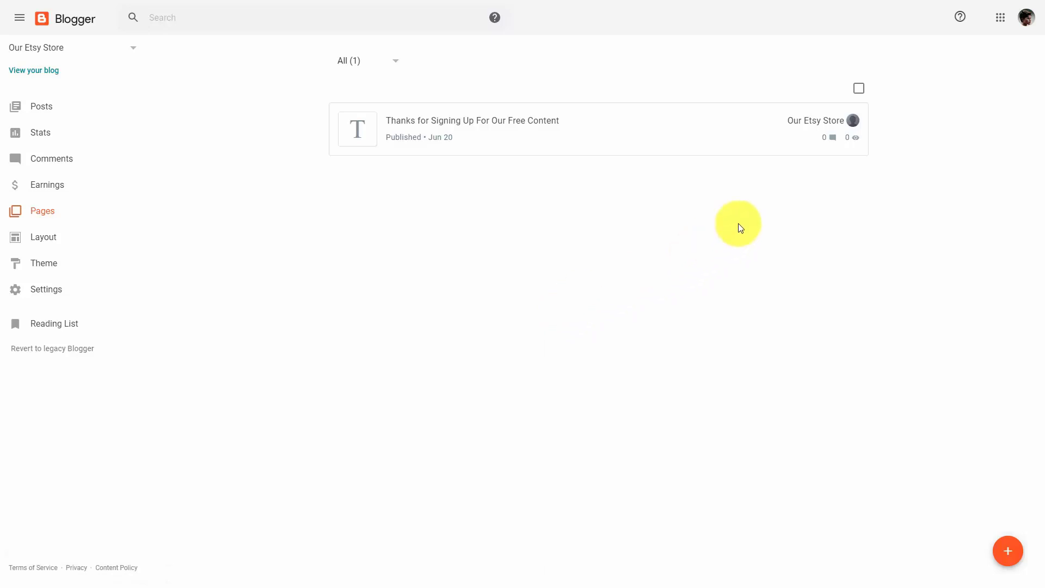
{"action": "mouse_move", "coordinate": [857, 138]}
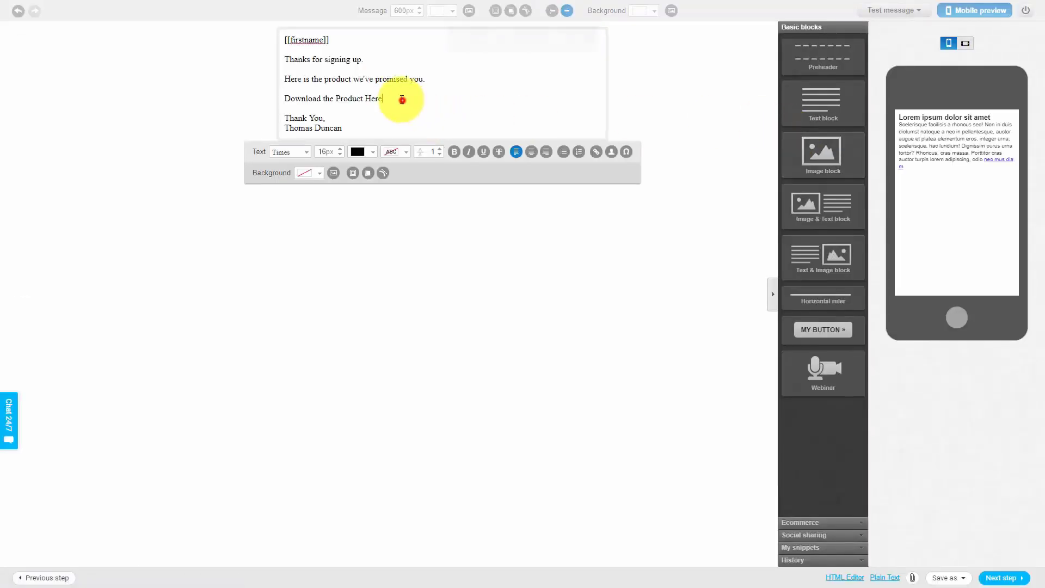
Switch back to the GetResponse email and link "Download the Product Here" to the published Blogger page's address
{"action": "left_click_drag", "start_coordinate": [401, 100], "coordinate": [282, 98]}
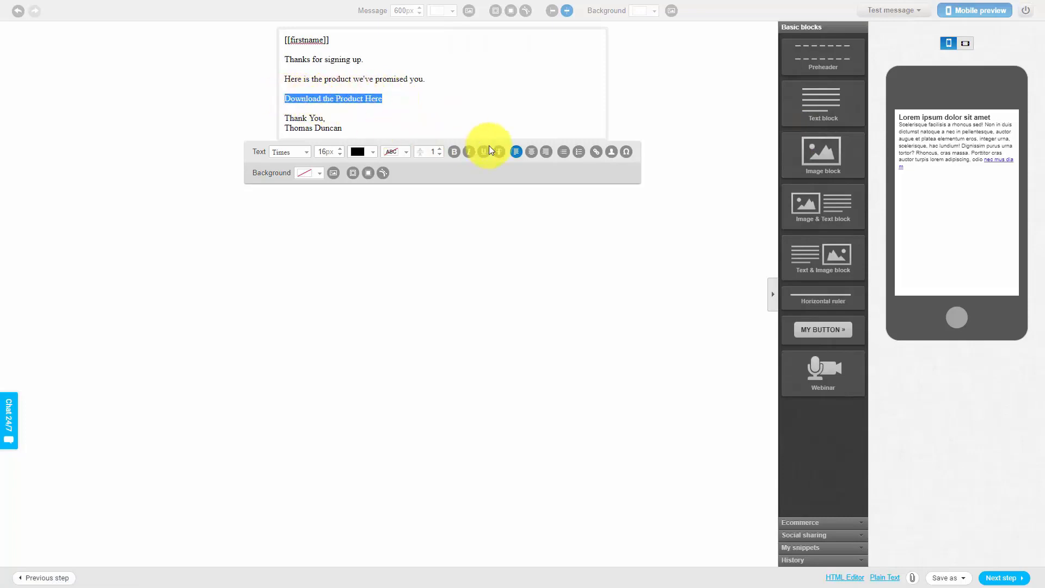
{"action": "left_click", "coordinate": [596, 153]}
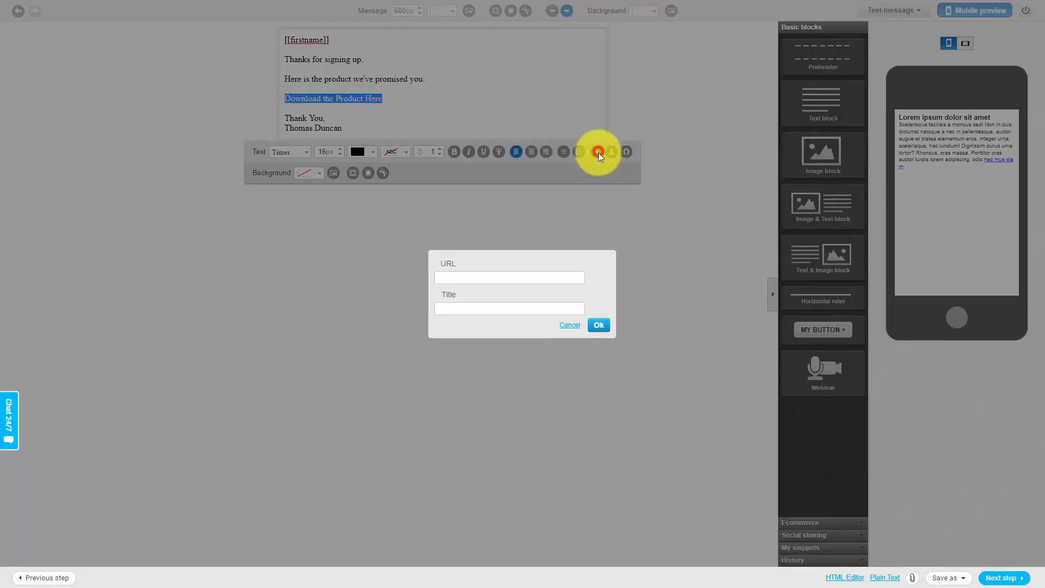
{"action": "left_click", "coordinate": [473, 280]}
{"action": "key", "text": "ctrl+v"}
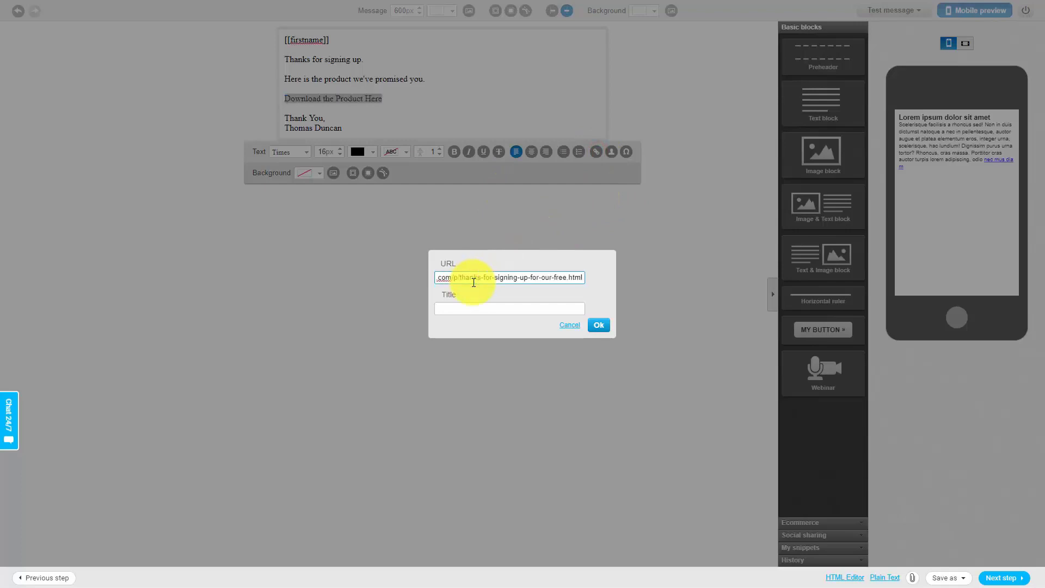
{"action": "left_click", "coordinate": [600, 324]}
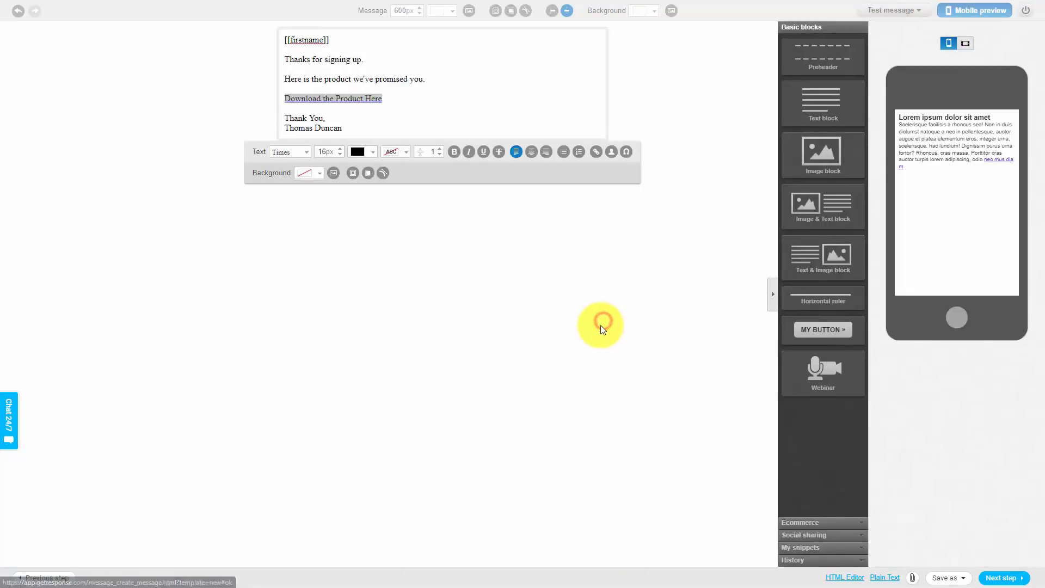
{"action": "left_click", "coordinate": [391, 125]}
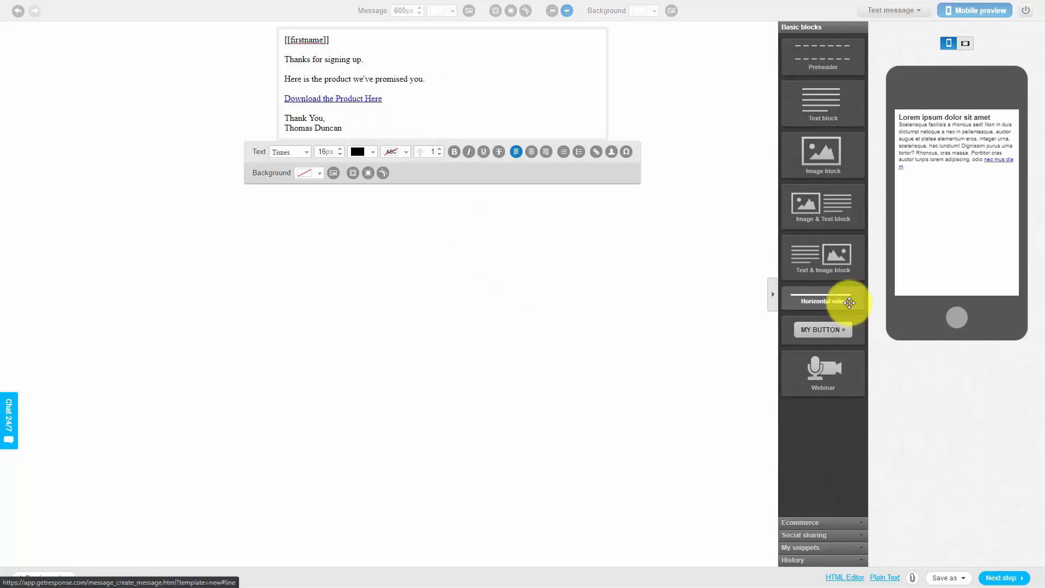
Generate the email's plain-text version from its HTML content and wrap its long lines
{"action": "left_click", "coordinate": [882, 579]}
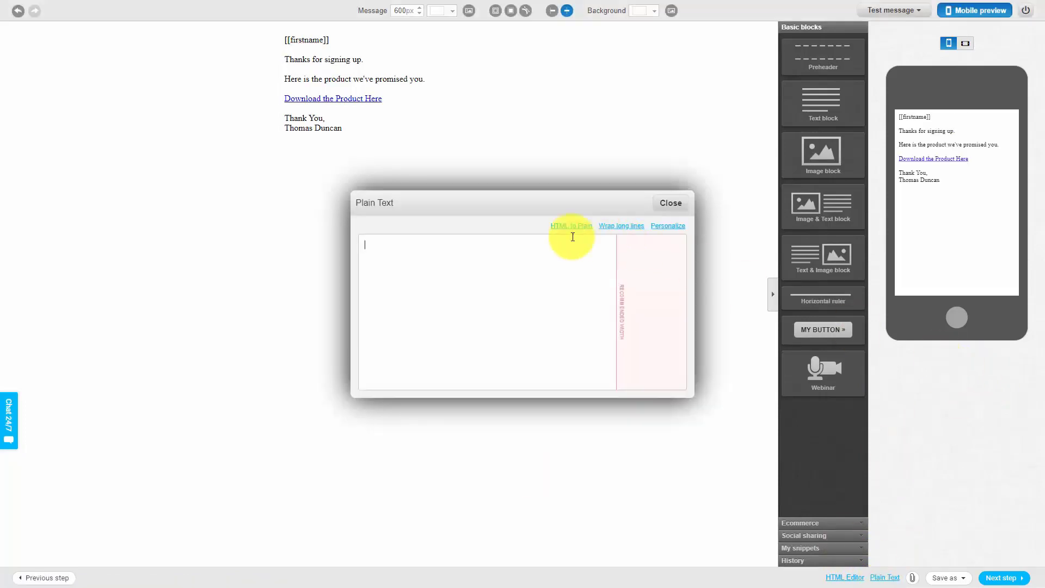
{"action": "left_click", "coordinate": [571, 226]}
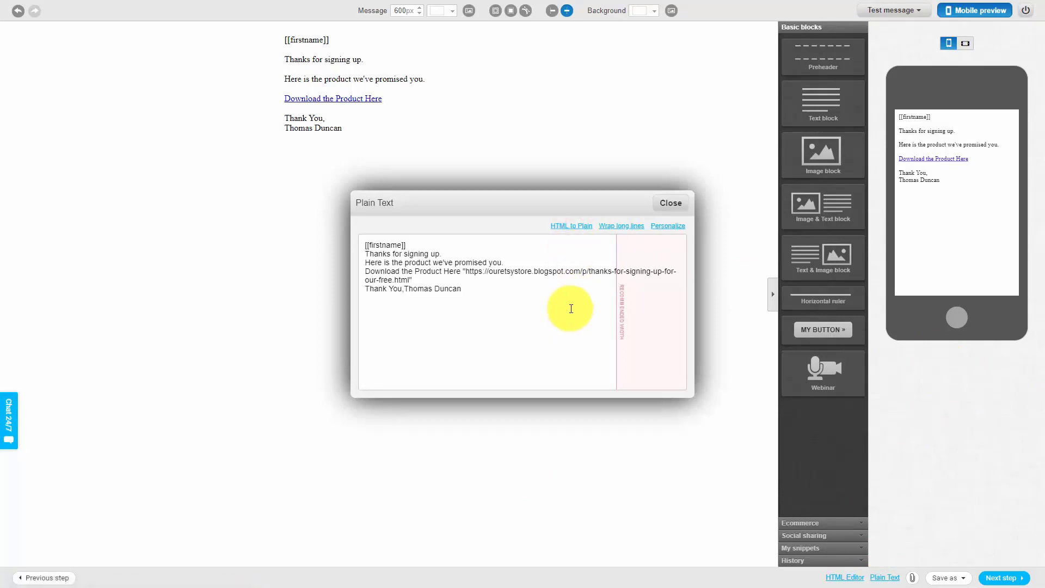
{"action": "left_click", "coordinate": [615, 227]}
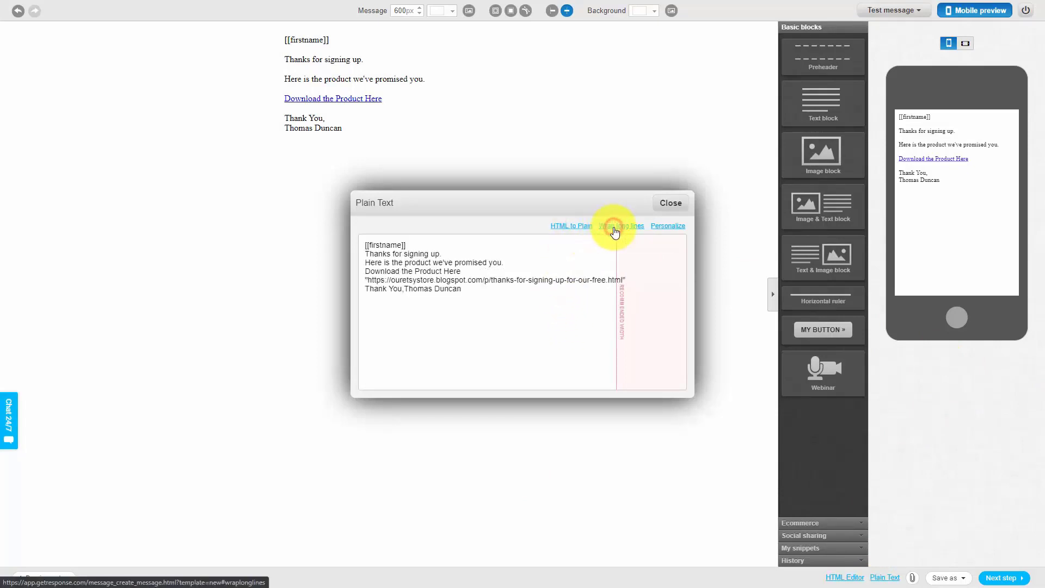
Separate the plain-text lines from [[firstname]] through the download link address with blank lines, and close the plain-text version
{"action": "left_click", "coordinate": [415, 241]}
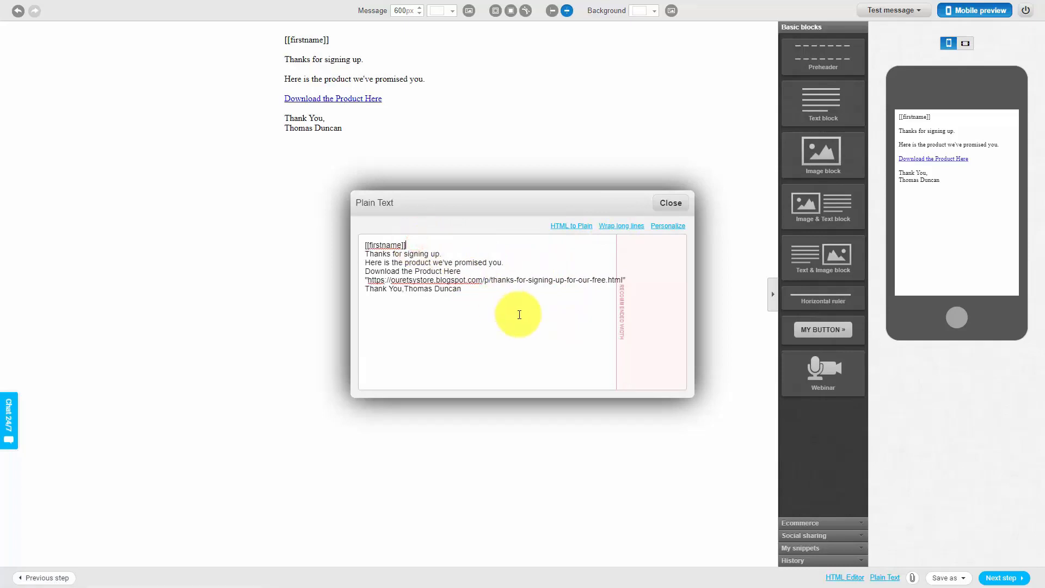
{"action": "key", "text": "Return"}
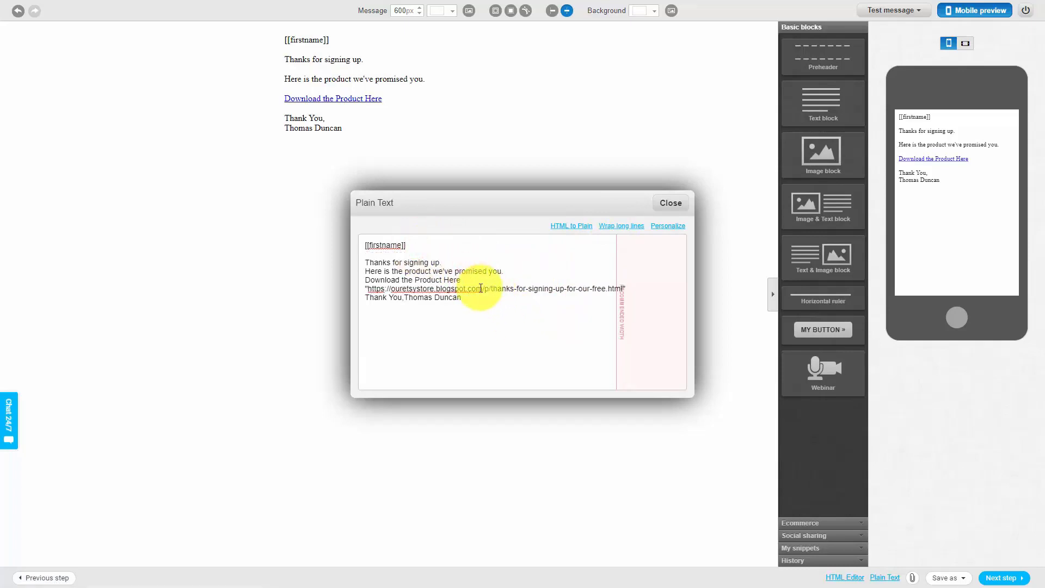
{"action": "key", "text": "Return"}
{"action": "left_click", "coordinate": [513, 279]}
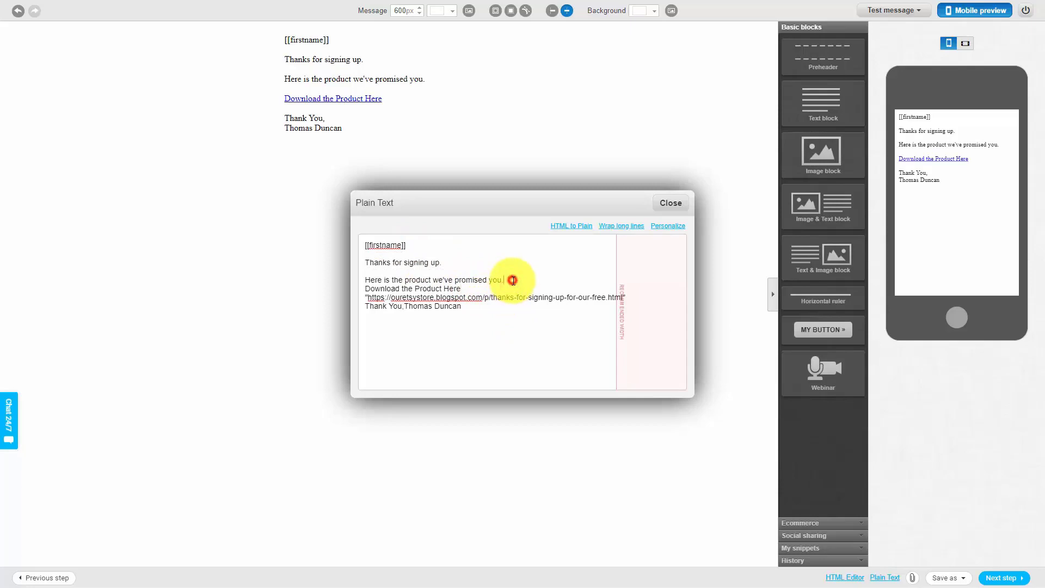
{"action": "key", "text": "Return"}
{"action": "left_click", "coordinate": [471, 295]}
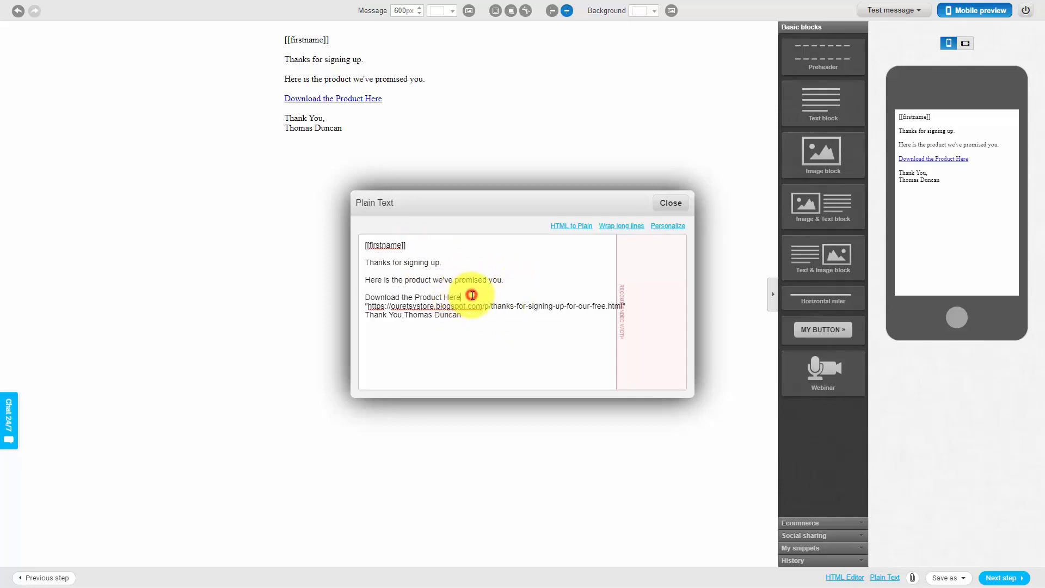
{"action": "key", "text": "Return"}
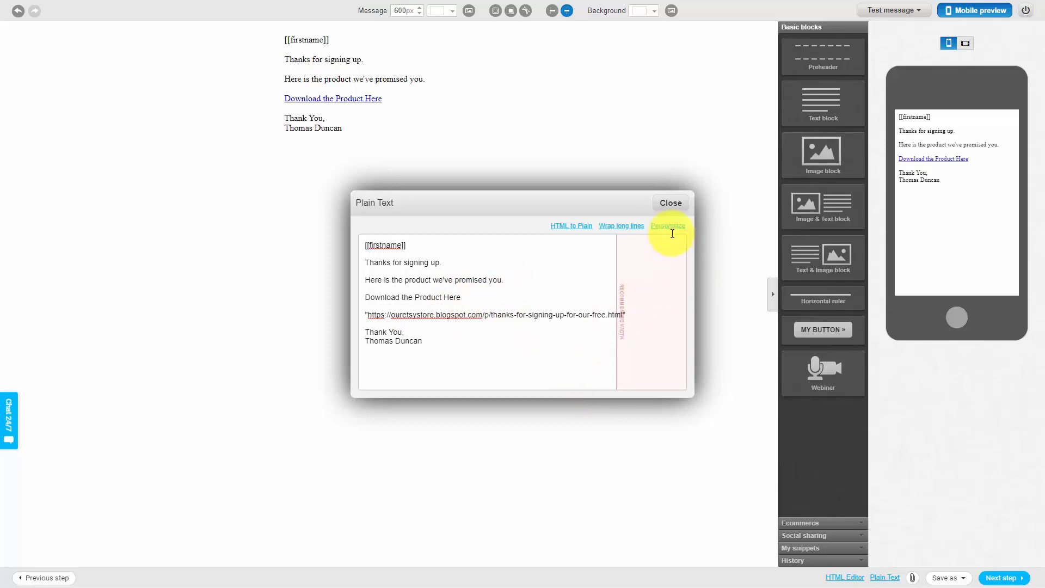
{"action": "left_click", "coordinate": [670, 203]}
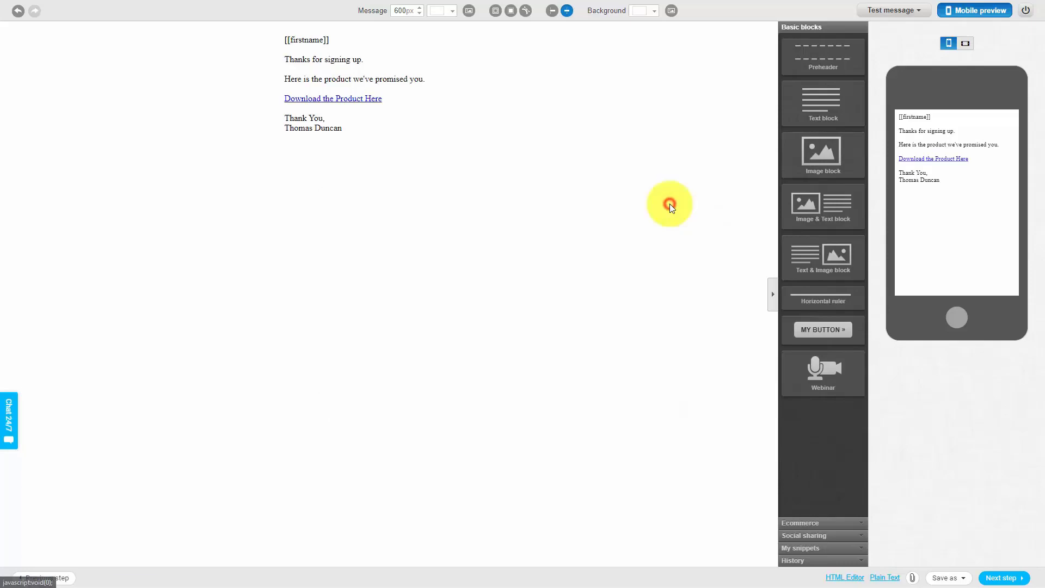
Finish the email message, and save and publish the autoresponder "First Message for Etsy Buyers"
{"action": "left_click", "coordinate": [1001, 577]}
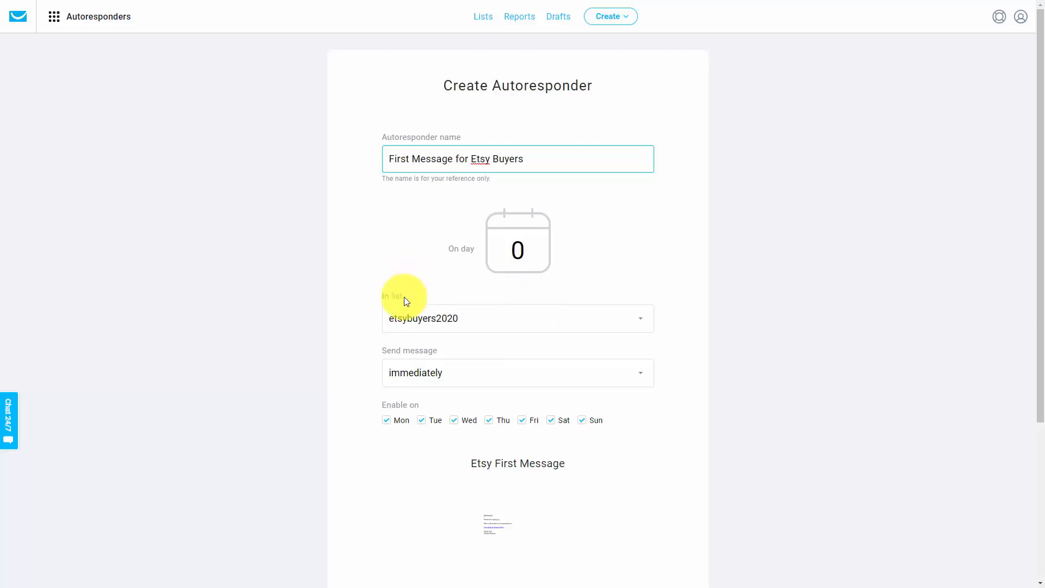
{"action": "scroll", "coordinate": [247, 383], "scroll_direction": "down", "scroll_amount": 4}
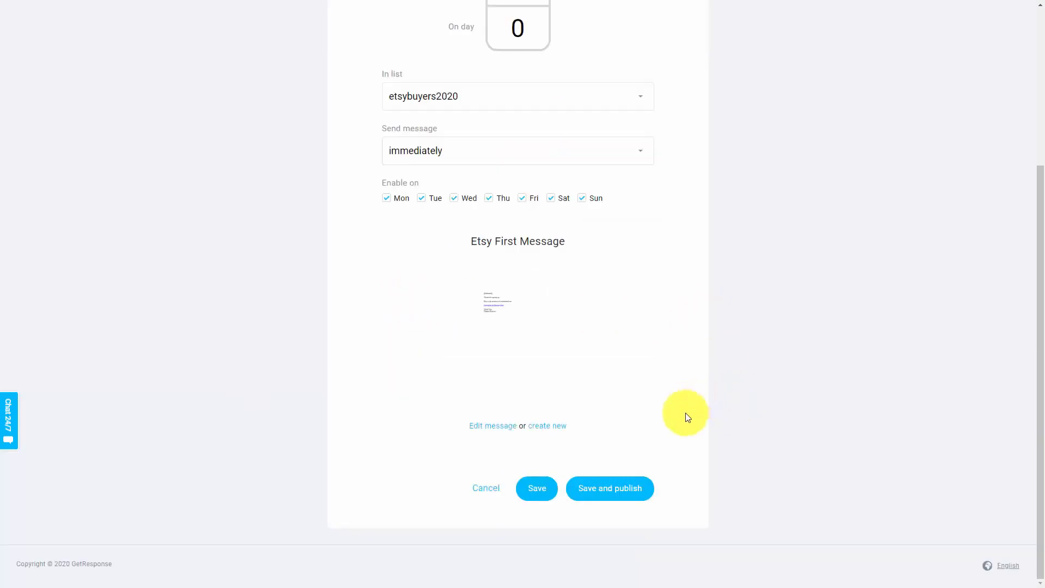
{"action": "left_click", "coordinate": [584, 495]}
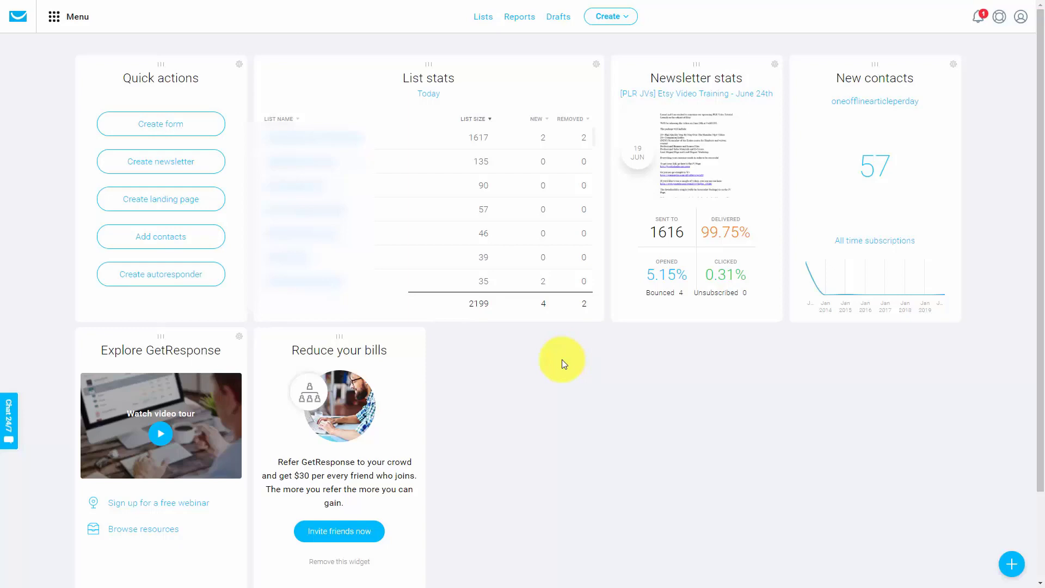
Create a drag-and-drop newsletter for the etsybuyers2020 list, with "Our Great Deals for This Week" as message name and subject, and proceed to template selection
{"action": "left_click", "coordinate": [627, 18]}
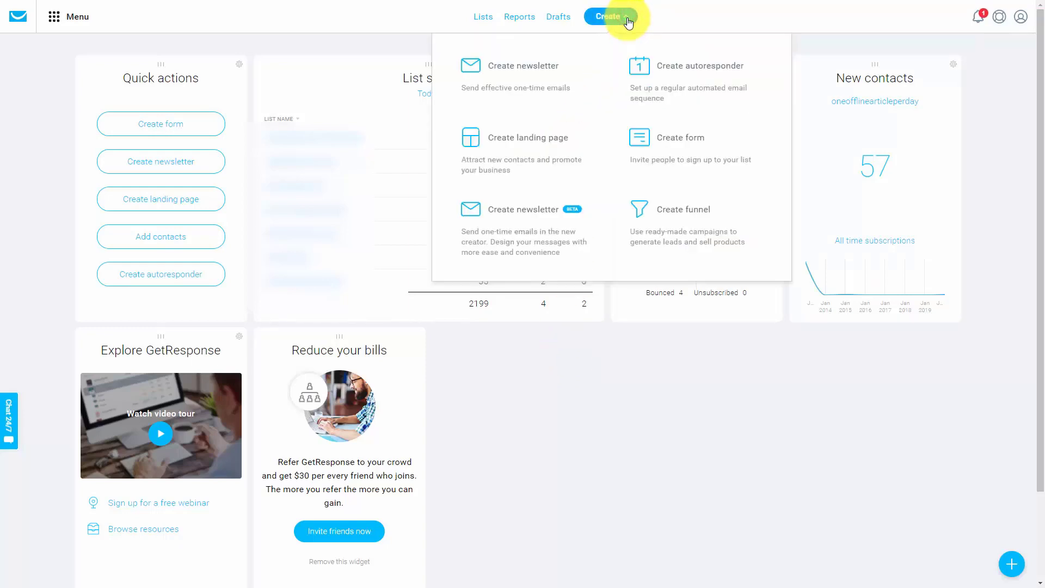
{"action": "left_click", "coordinate": [527, 73]}
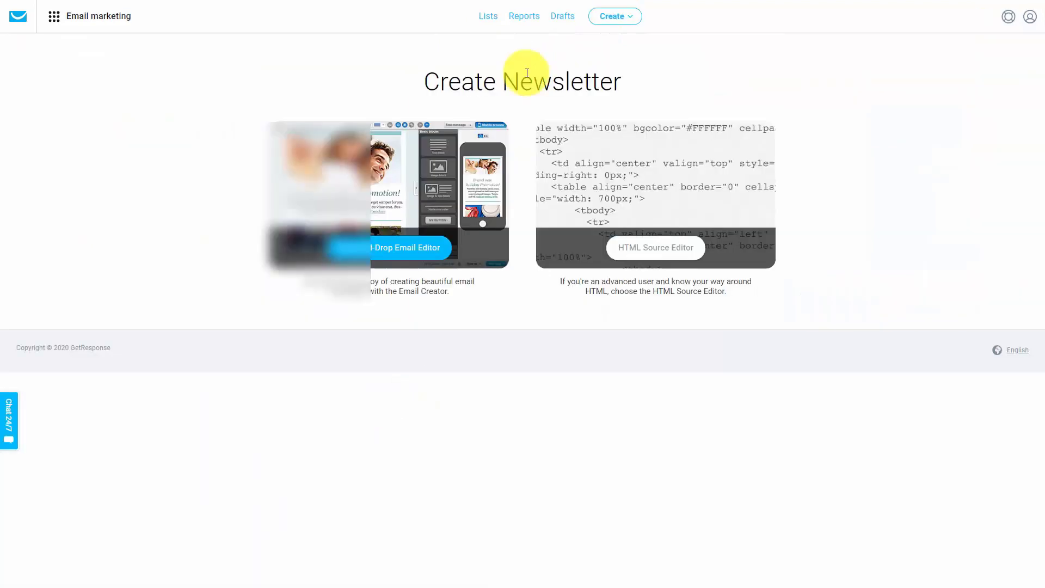
{"action": "left_click", "coordinate": [400, 254]}
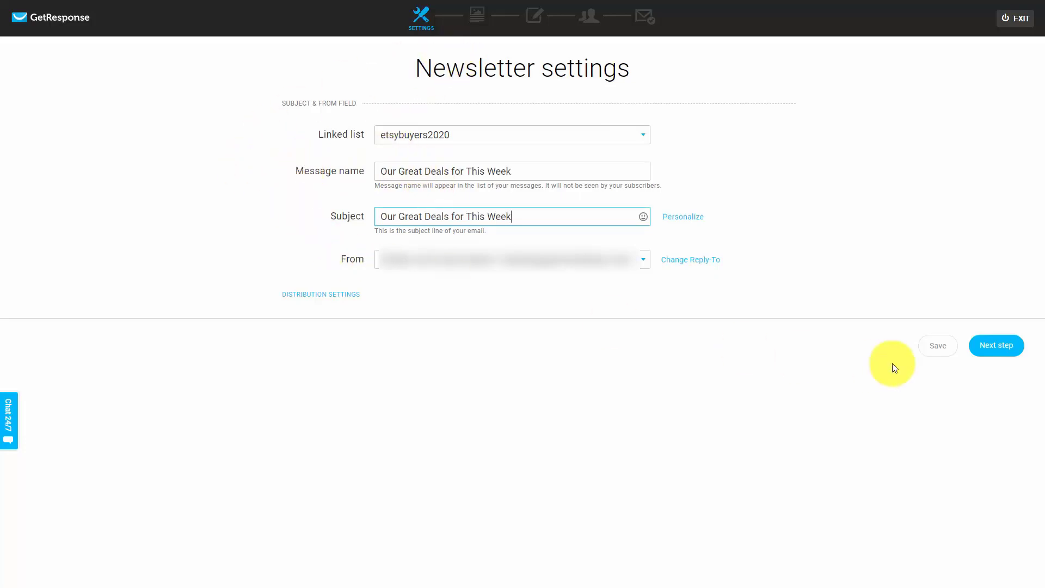
{"action": "left_click", "coordinate": [996, 348]}
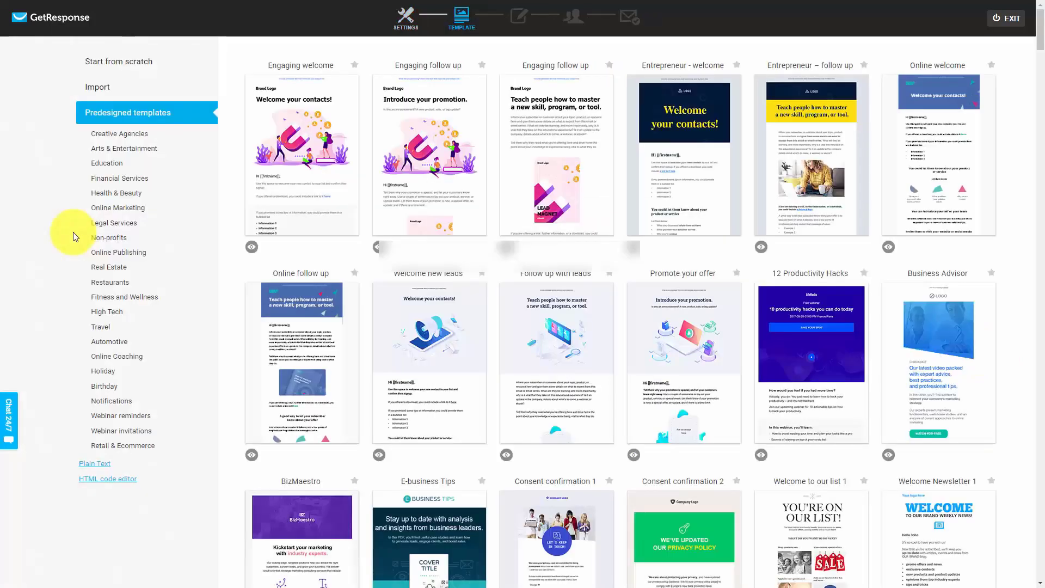